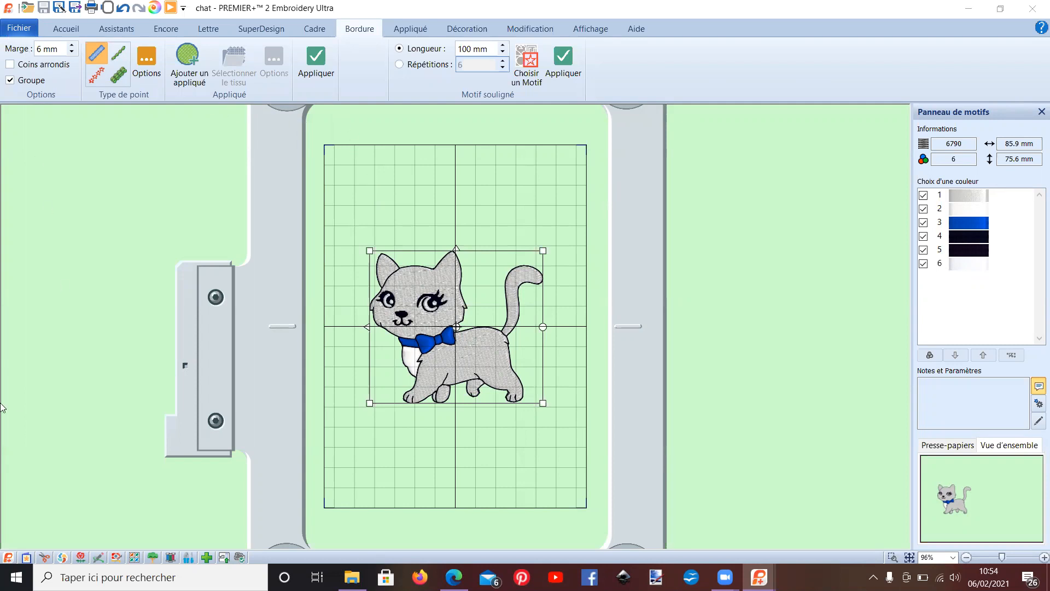
Step: Switch to PREMIER+ 2 Modify and open the design chat.vp4 from the 1 vidéo folder
click(44, 556)
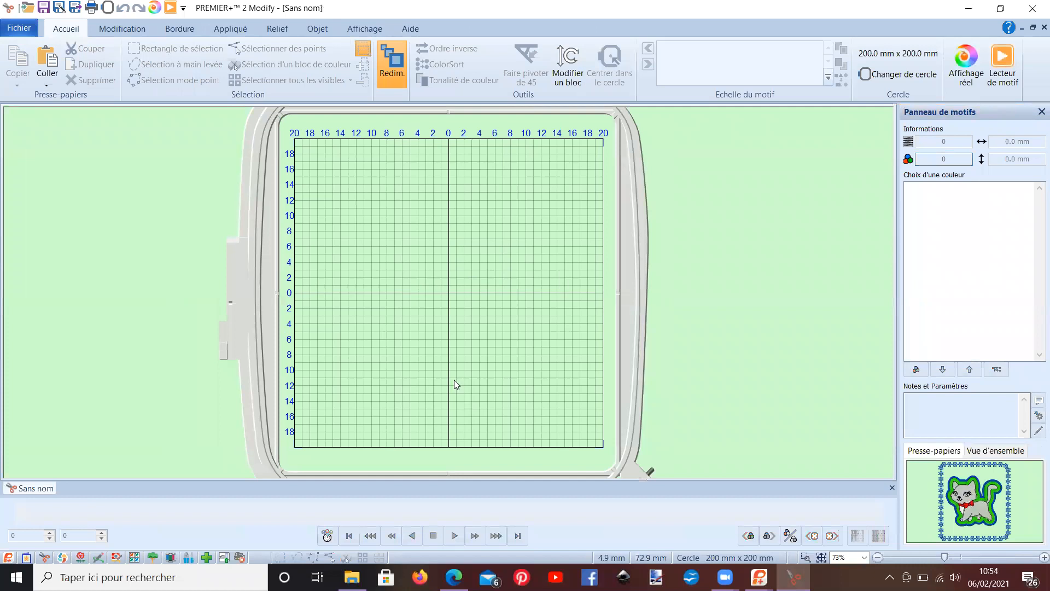
click(27, 9)
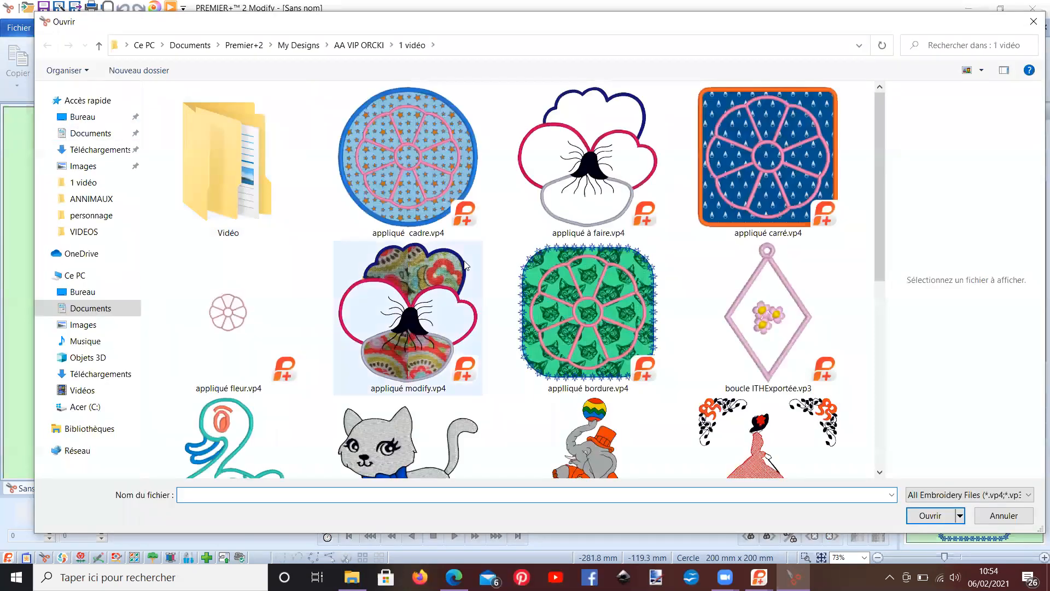
scroll(369, 290, down, 3)
scroll(369, 290, down, 3)
click(400, 115)
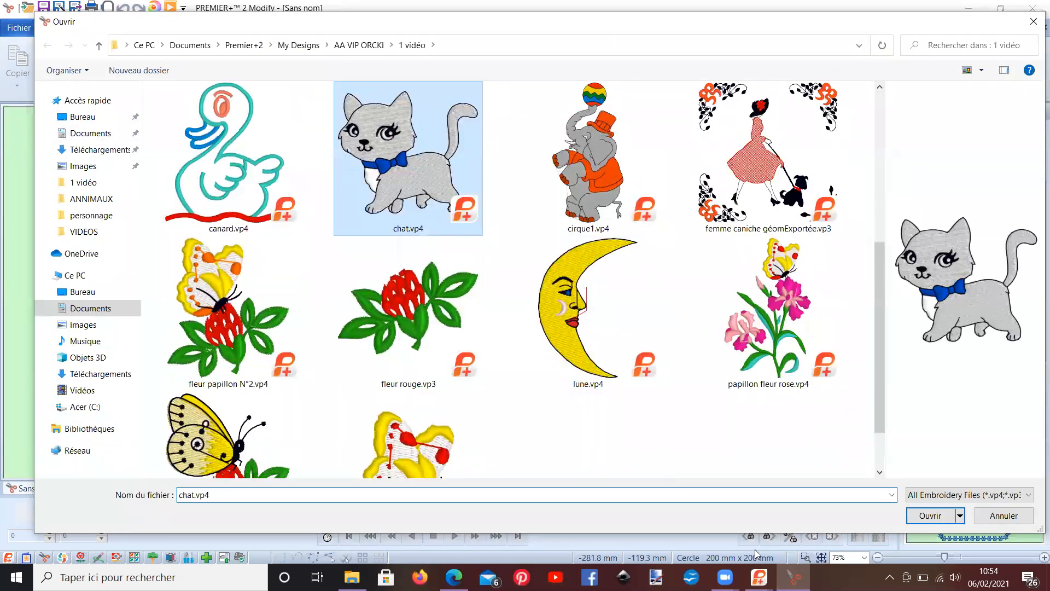
click(917, 517)
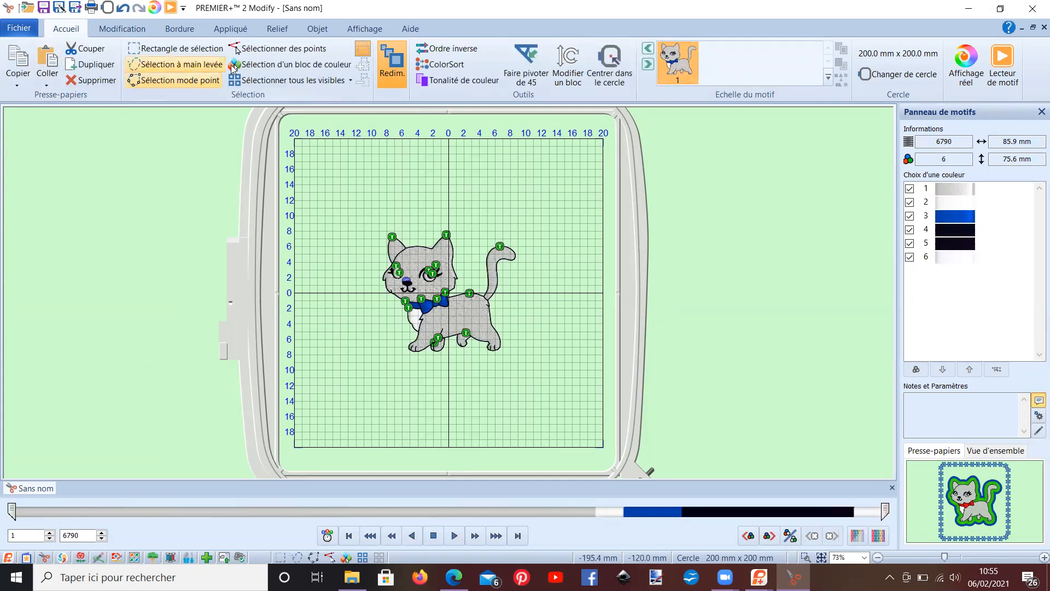
Step: Start an embroidery-shaped border around the cat and set its margin to 0 mm
click(181, 29)
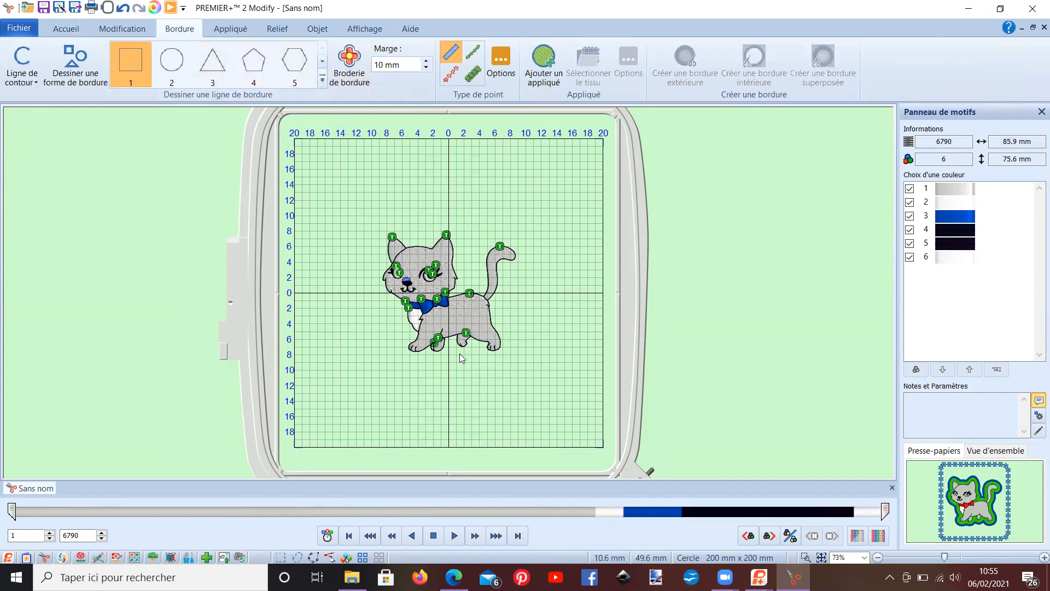
click(357, 61)
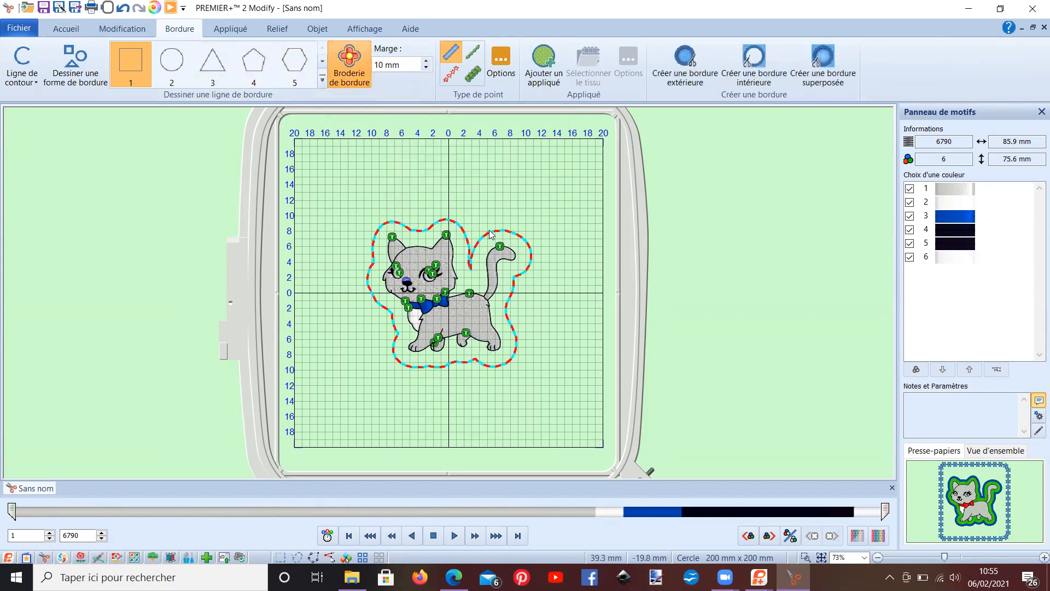
double_click(384, 68)
drag(383, 69, 386, 71)
text(0)
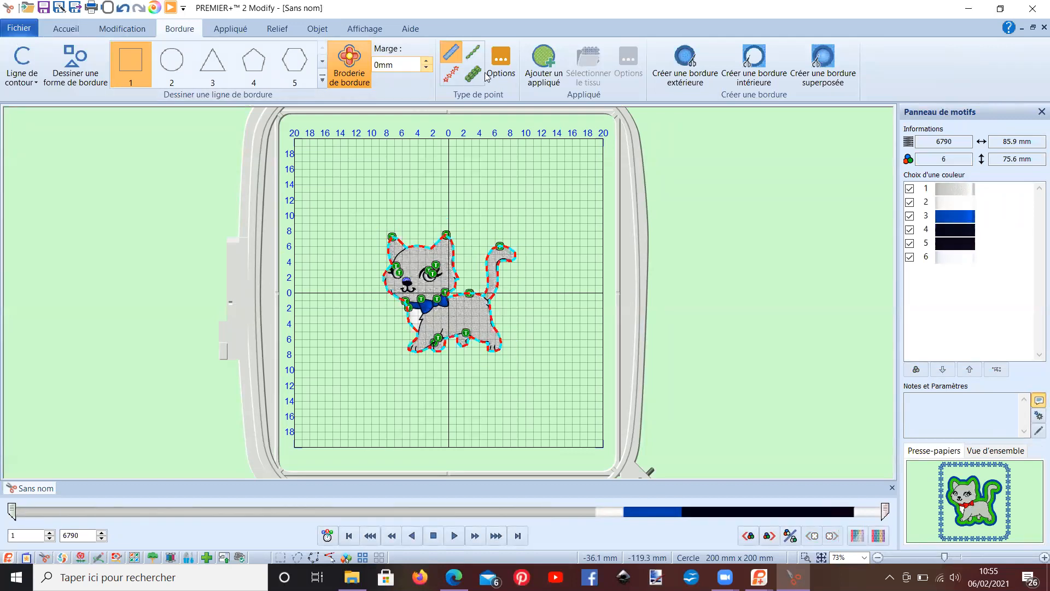
Step: Set the border stitch type to motif line and choose pattern 1 from the Universal group's Candlewicking 2 category
click(452, 81)
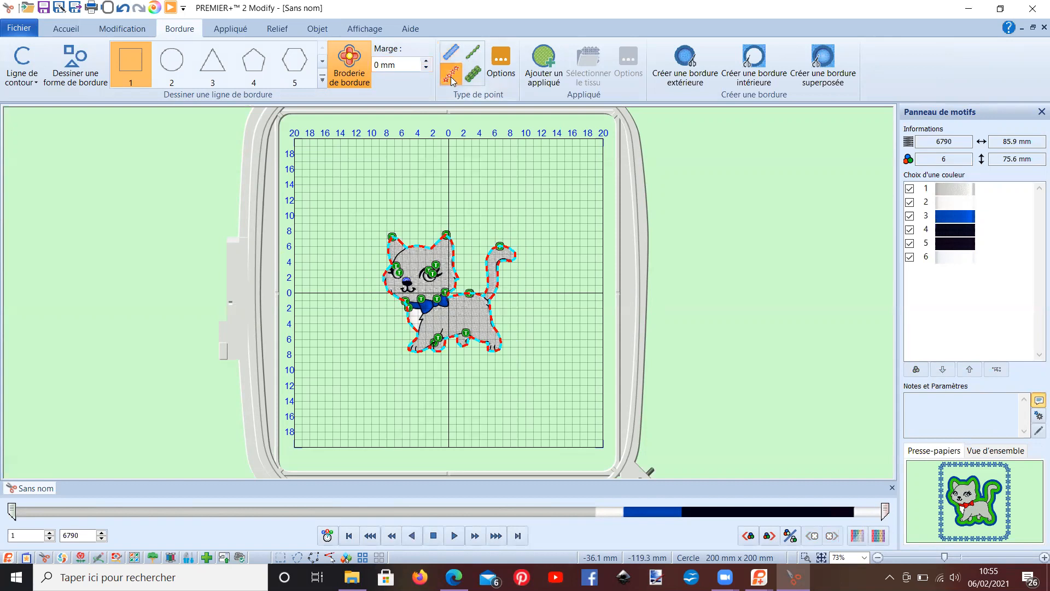
click(502, 67)
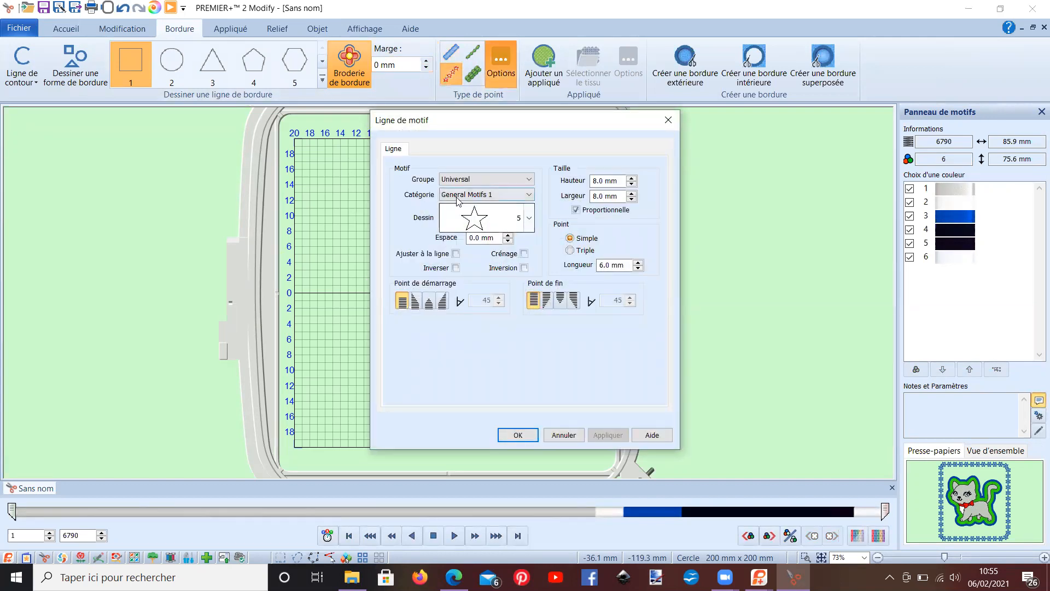
click(529, 217)
scroll(498, 287, up, 4)
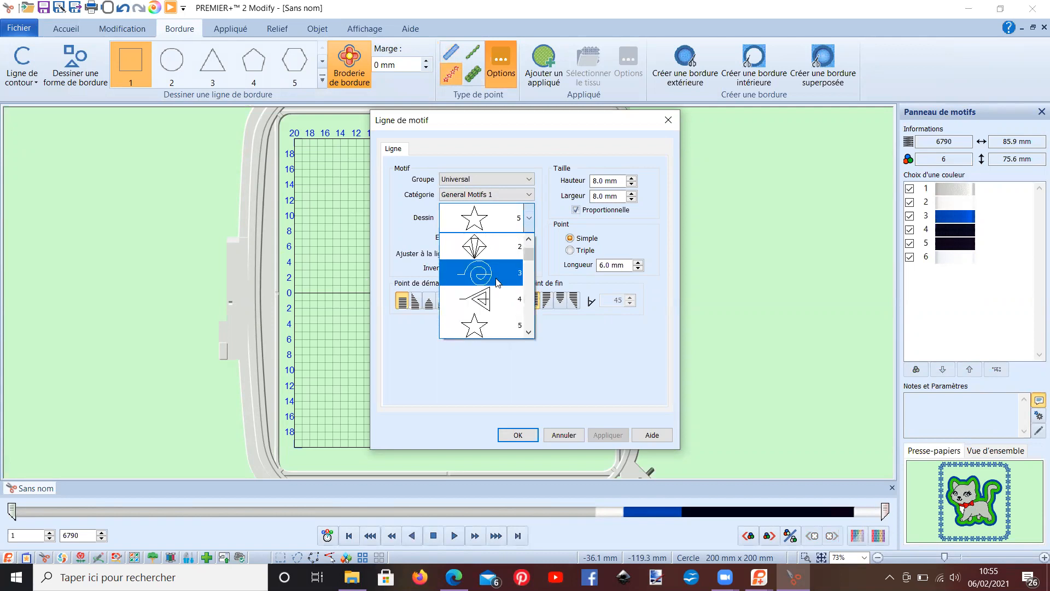
click(527, 195)
click(527, 196)
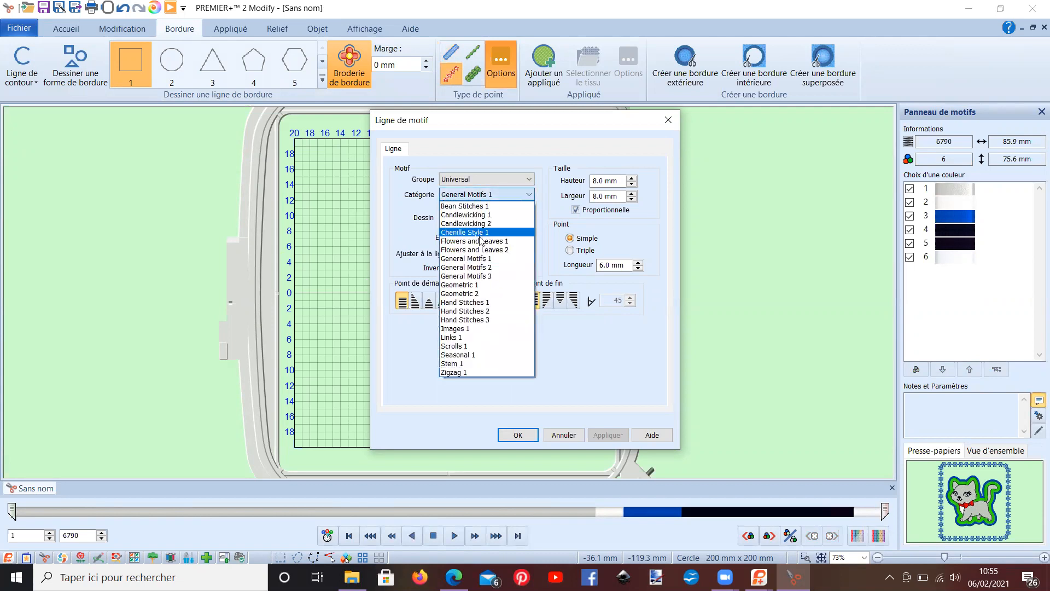
click(476, 276)
click(528, 218)
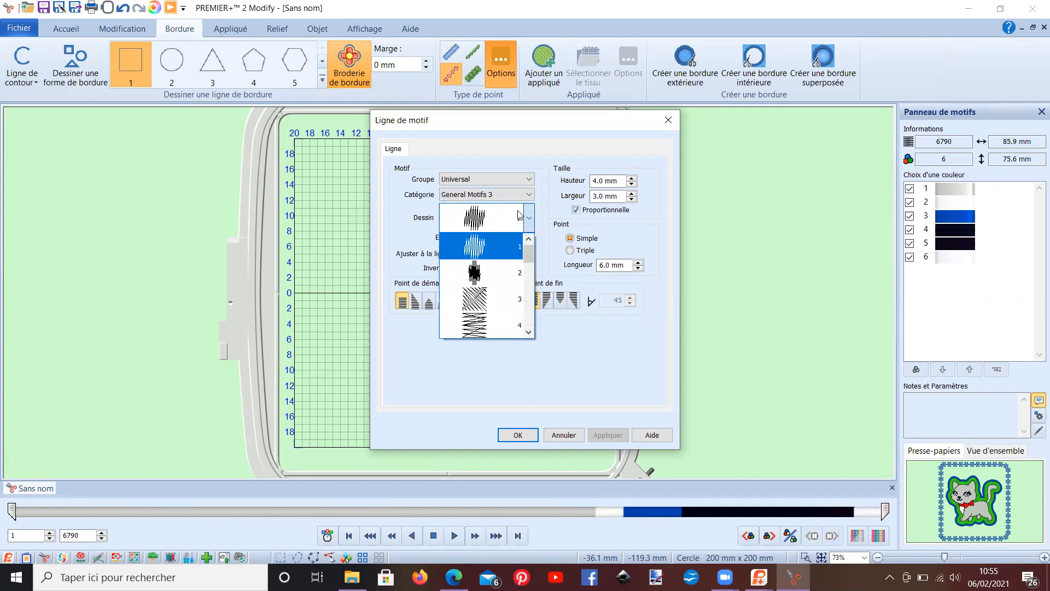
click(530, 195)
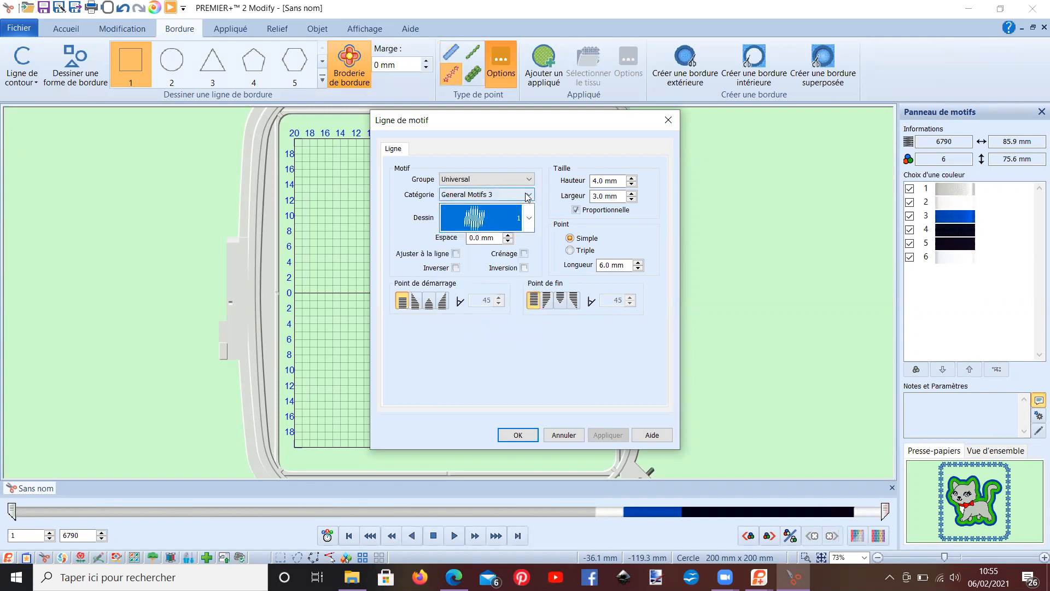
click(530, 195)
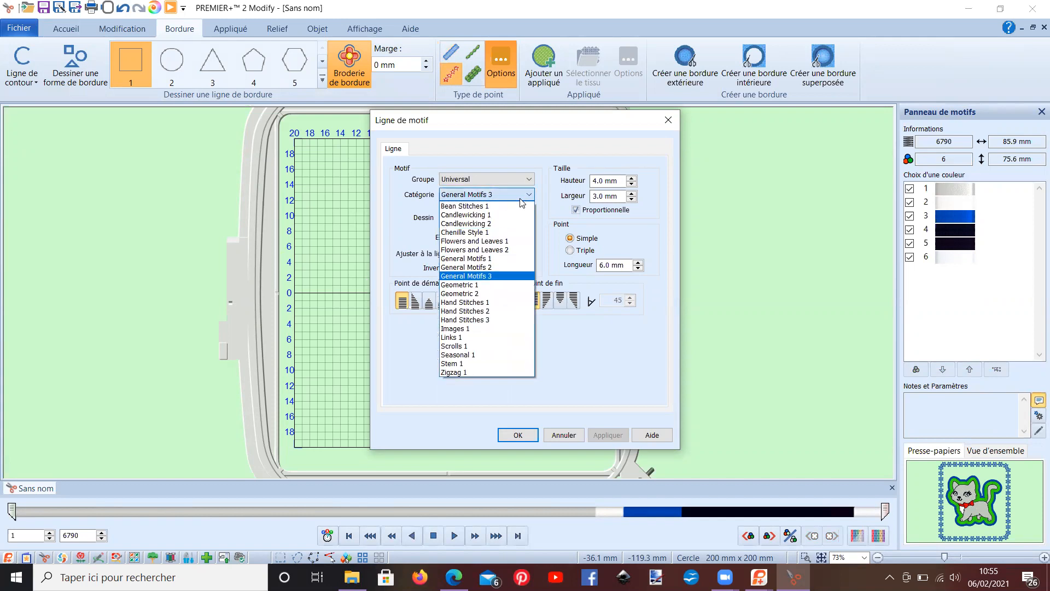
click(490, 224)
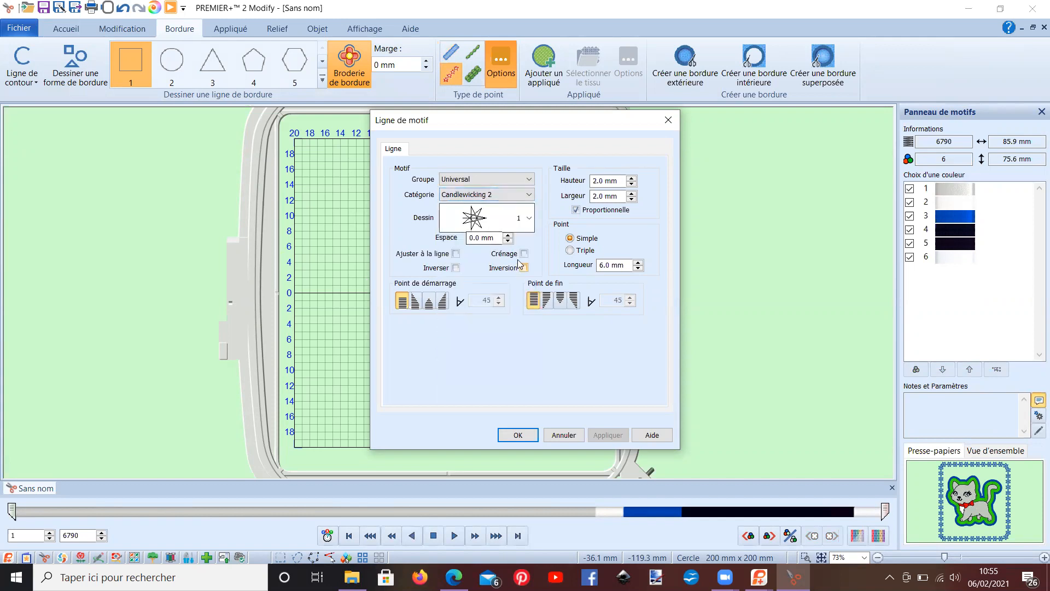
Step: Enlarge the candlewicking motif's height and width proportionally and accept the motif line settings
click(632, 180)
click(632, 179)
click(633, 179)
click(632, 179)
click(632, 179)
click(633, 180)
click(632, 179)
click(632, 180)
click(517, 436)
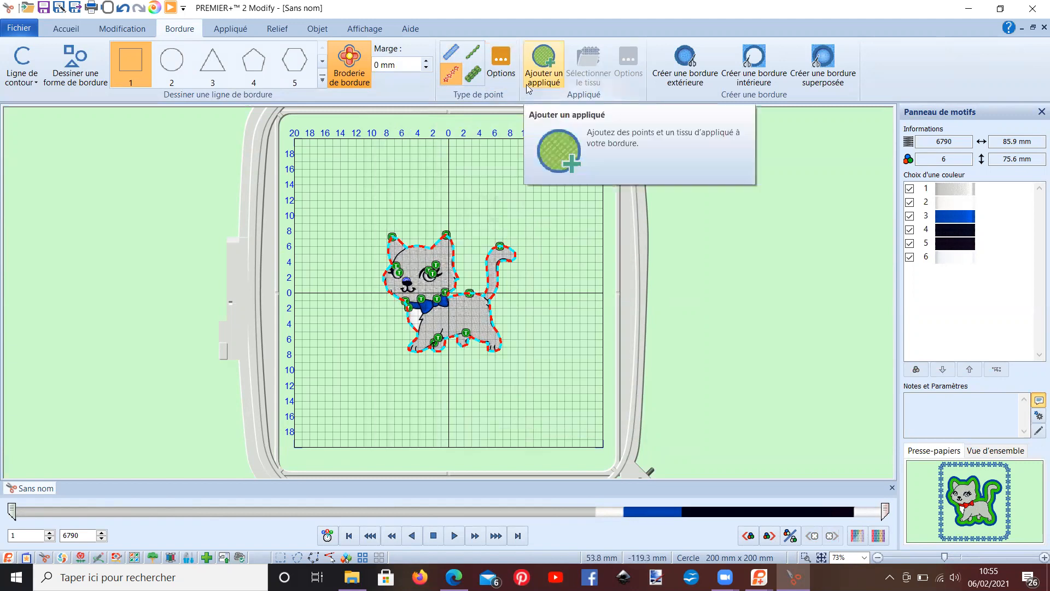
Step: Create the exterior motif border around the cat and preview it in the realistic view
click(678, 81)
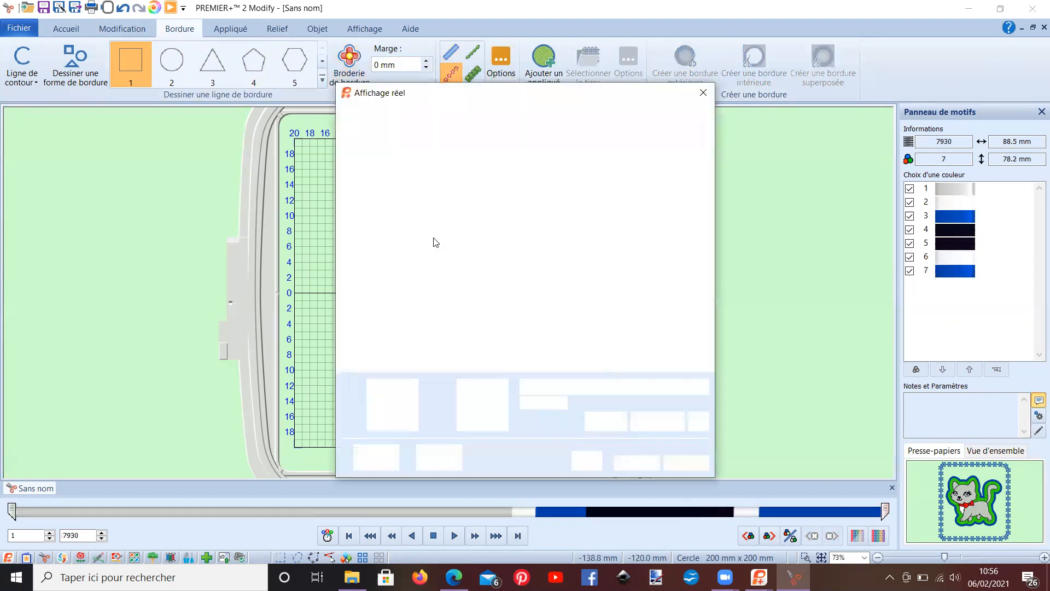
scroll(444, 244, up, 3)
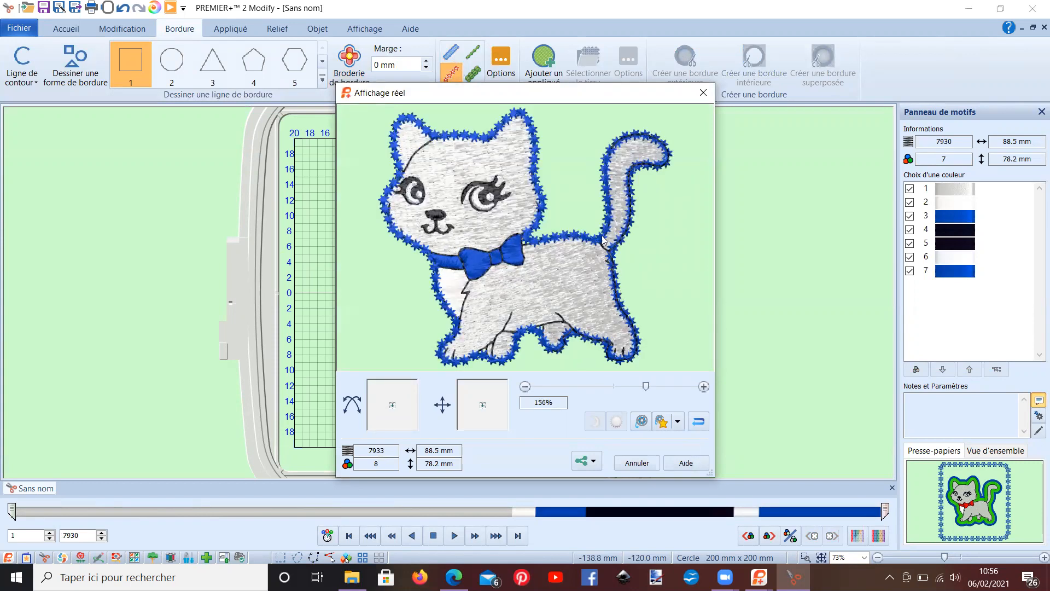
click(636, 464)
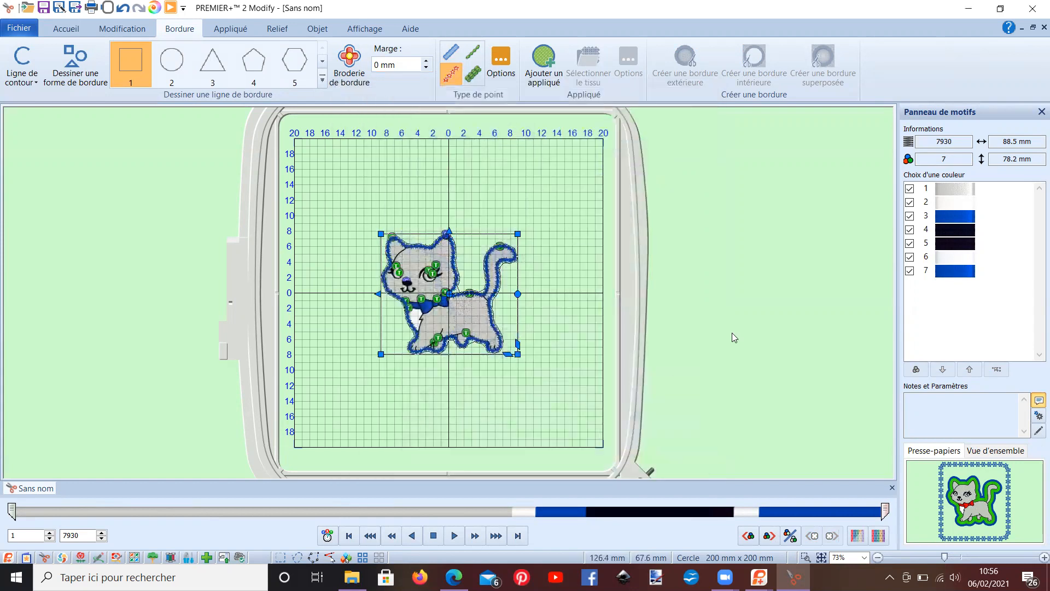
Step: Undo the exterior motif border around the cat, leaving the thread of colour 3 as it is
click(946, 221)
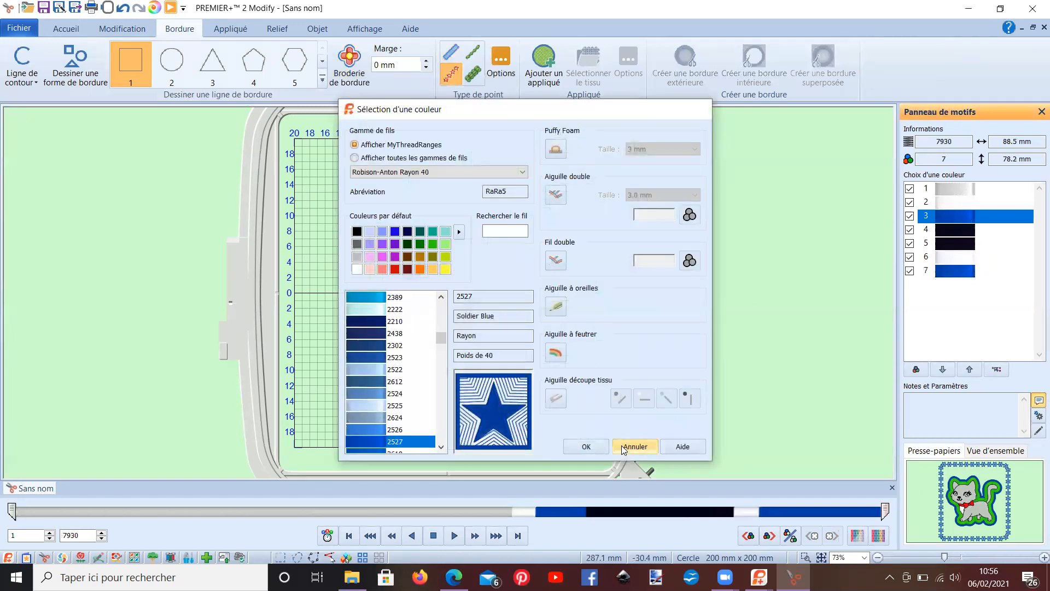
click(622, 445)
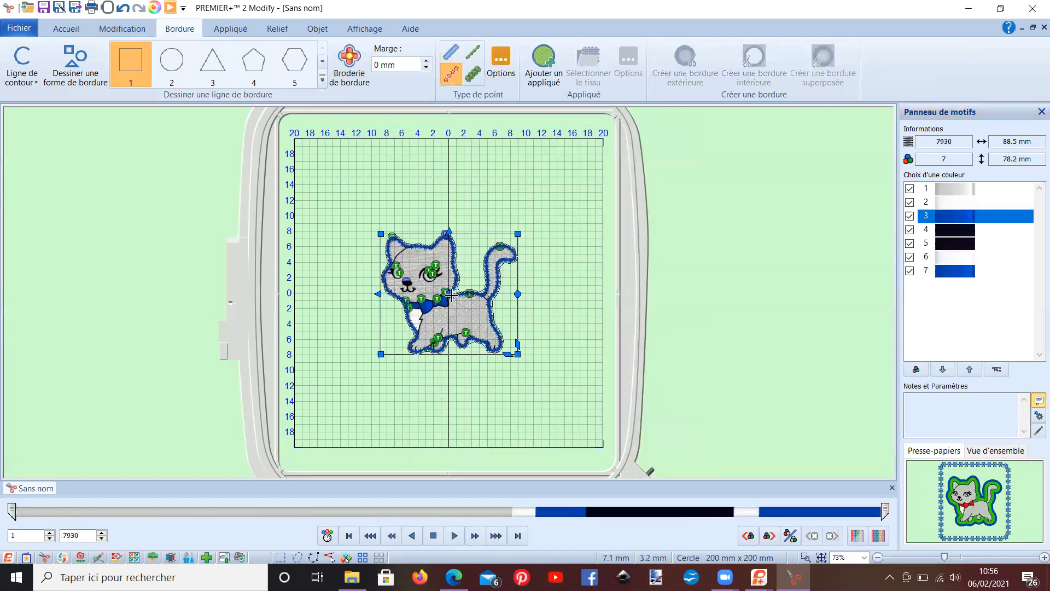
click(121, 10)
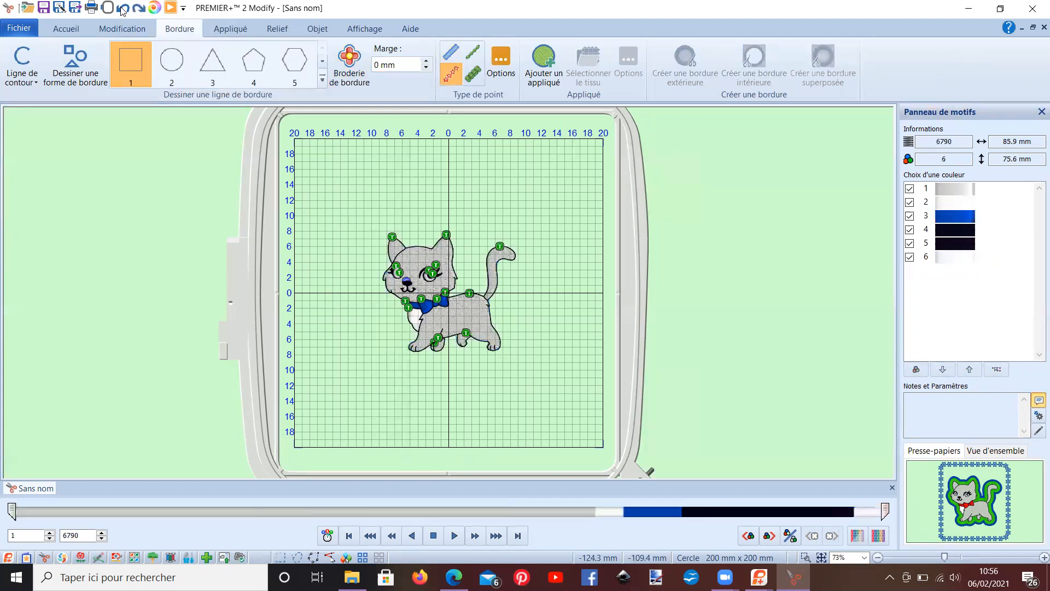
Step: Change colour 3, the bow tie, to Robison-Anton Rayon 40 thread 2419 Very Red
double_click(978, 219)
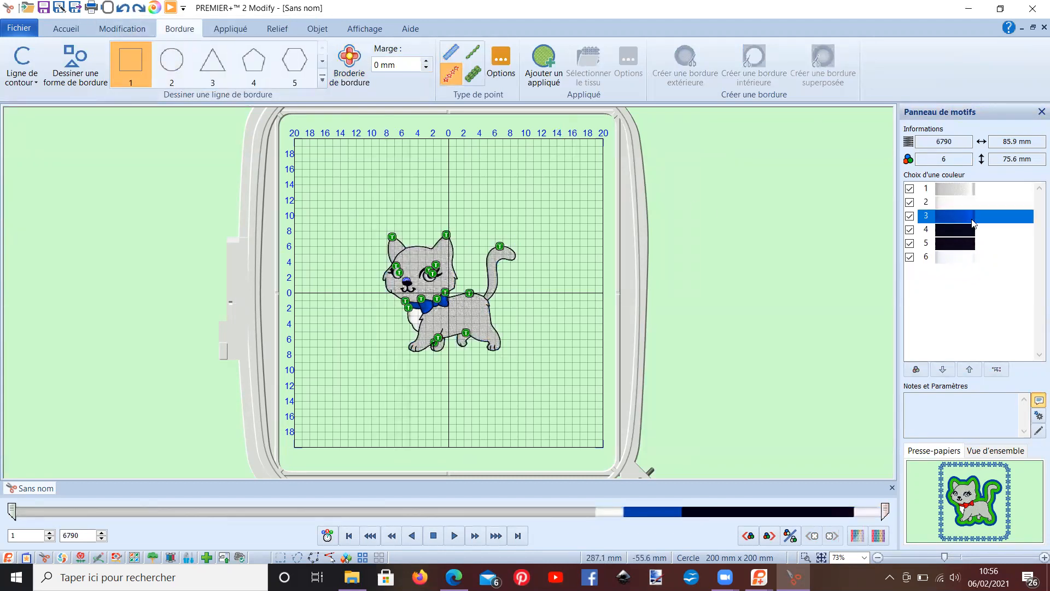
click(397, 270)
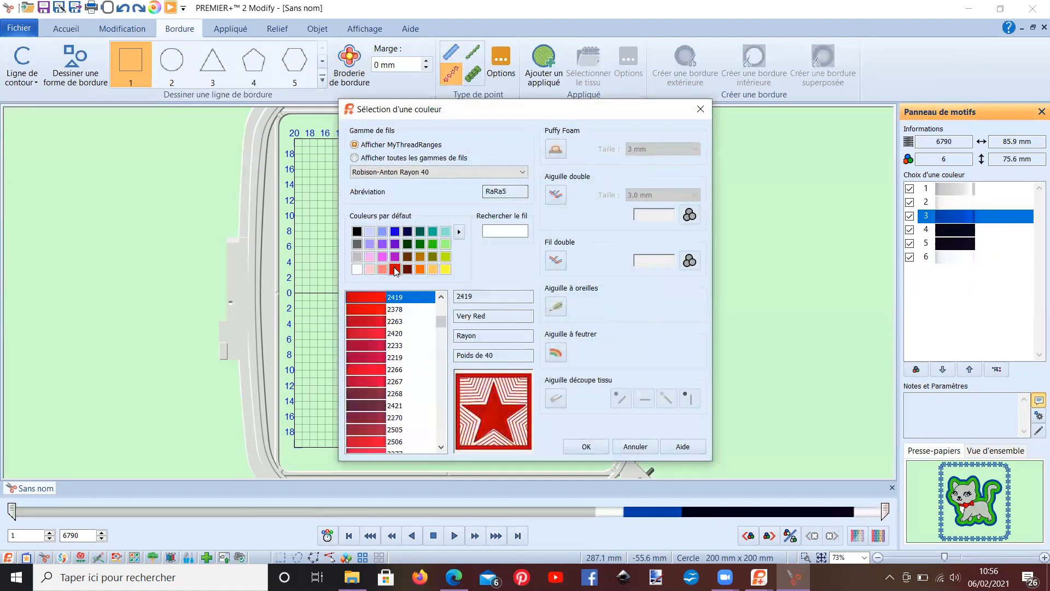
key(Return)
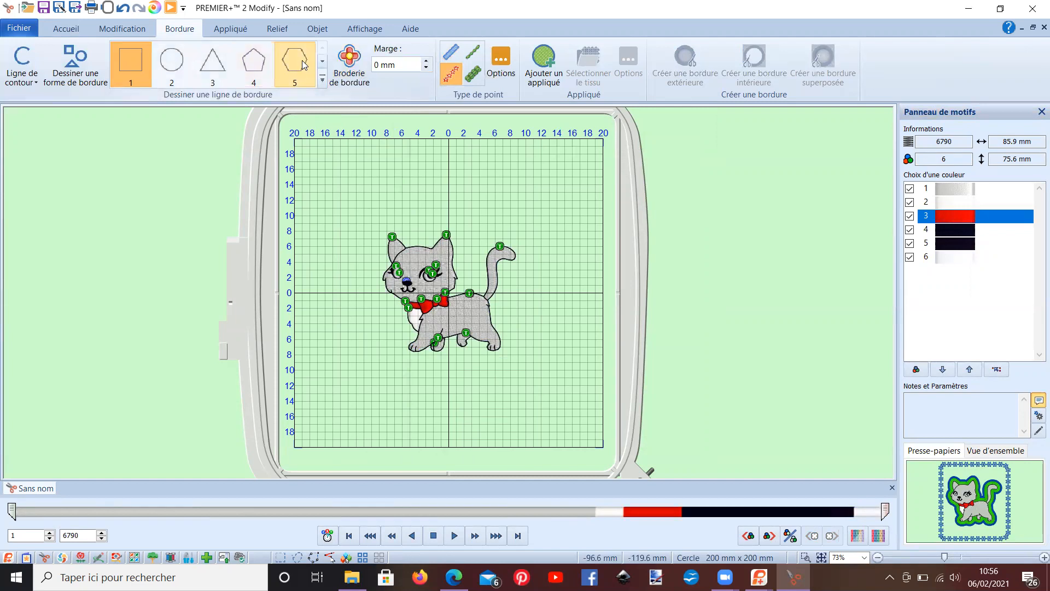
Step: Start an embroidery-shaped border around the cat with a margin of 9 mm
click(348, 57)
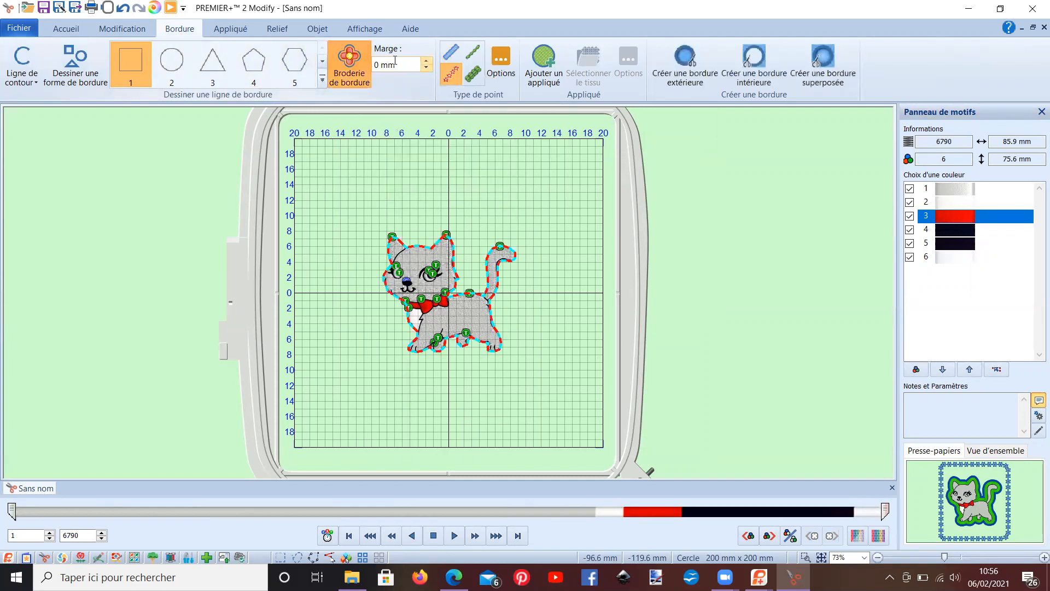
click(427, 61)
click(427, 61)
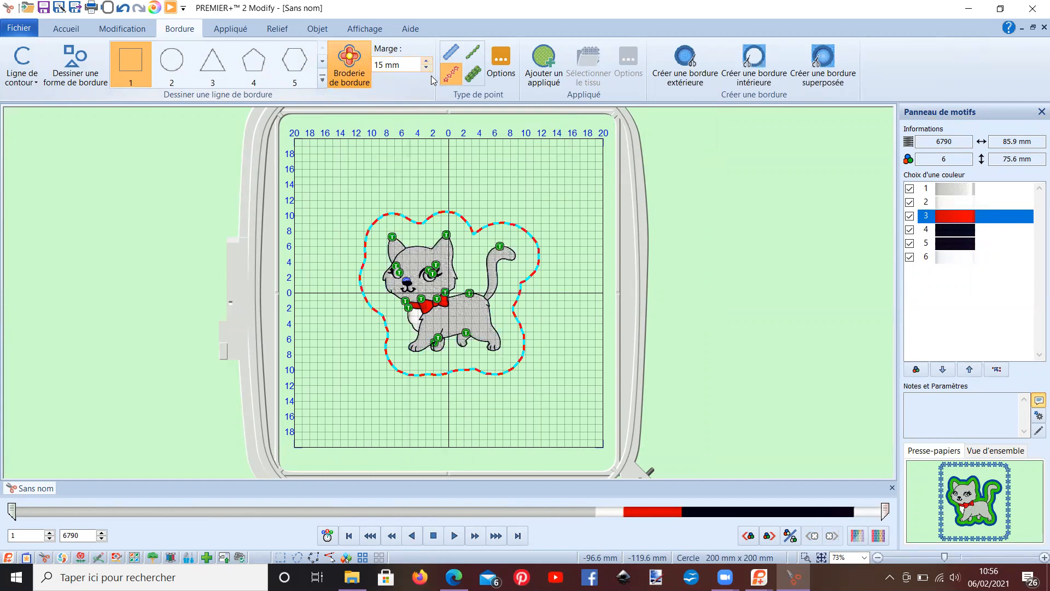
click(427, 69)
click(427, 69)
click(427, 69)
click(428, 69)
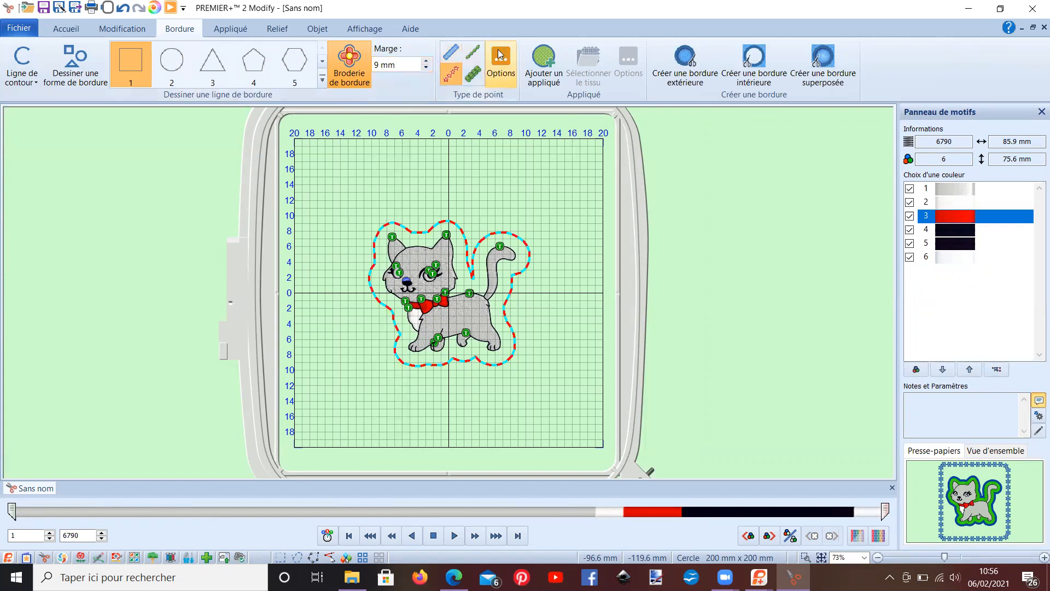
Step: Set the border stitch type to satin line with a width of 3.0 mm
click(451, 53)
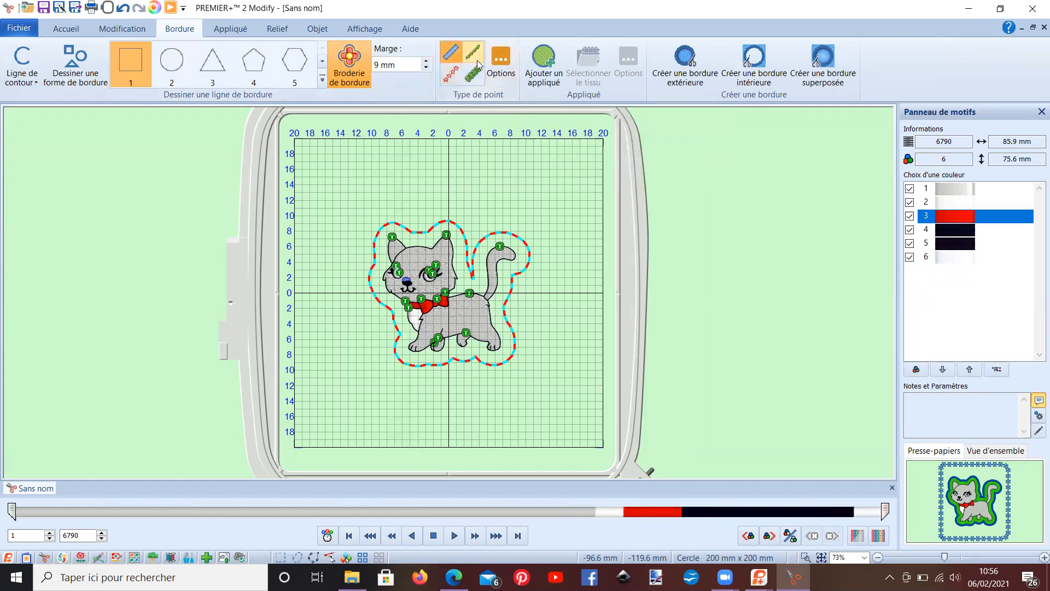
click(502, 61)
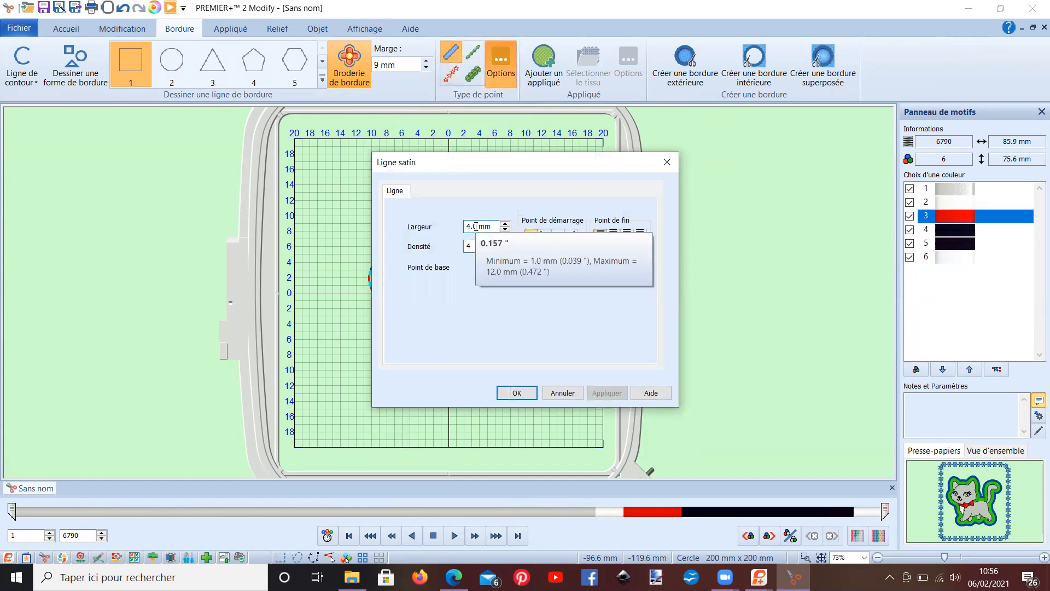
click(505, 230)
click(506, 230)
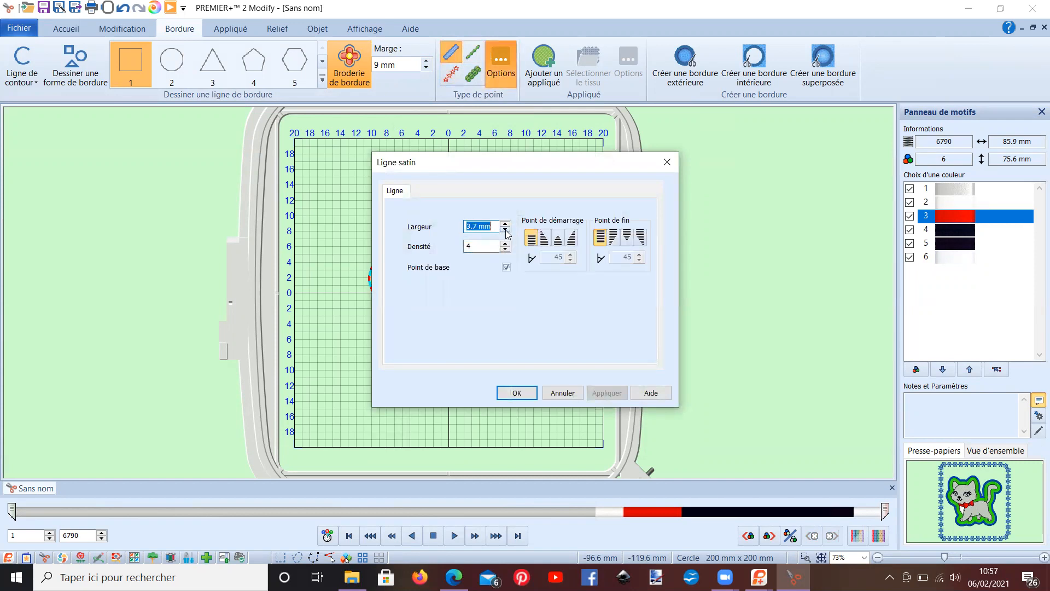
click(506, 230)
click(506, 230)
click(505, 230)
click(505, 231)
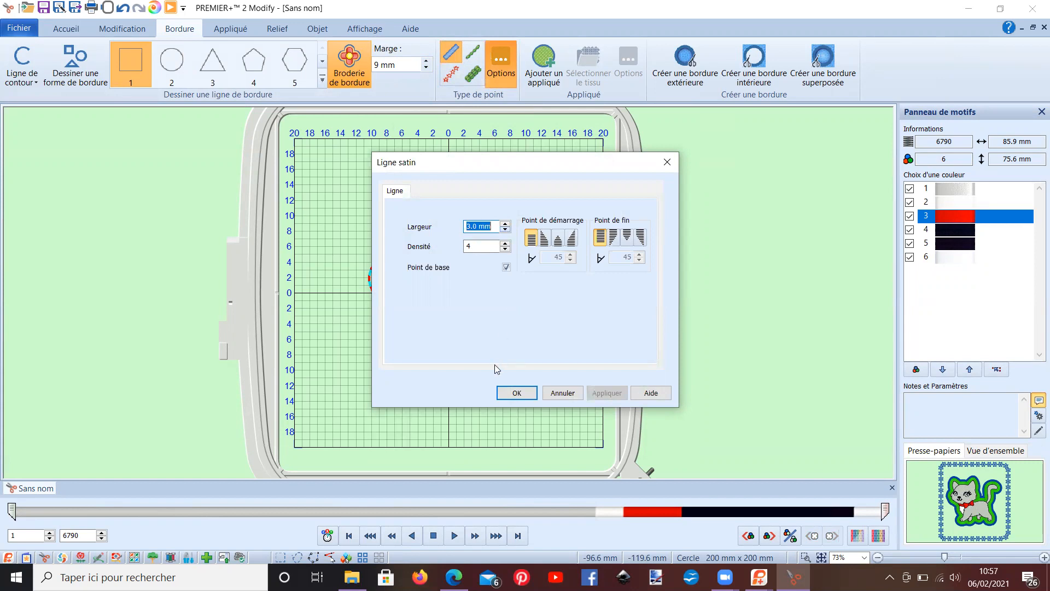
click(502, 394)
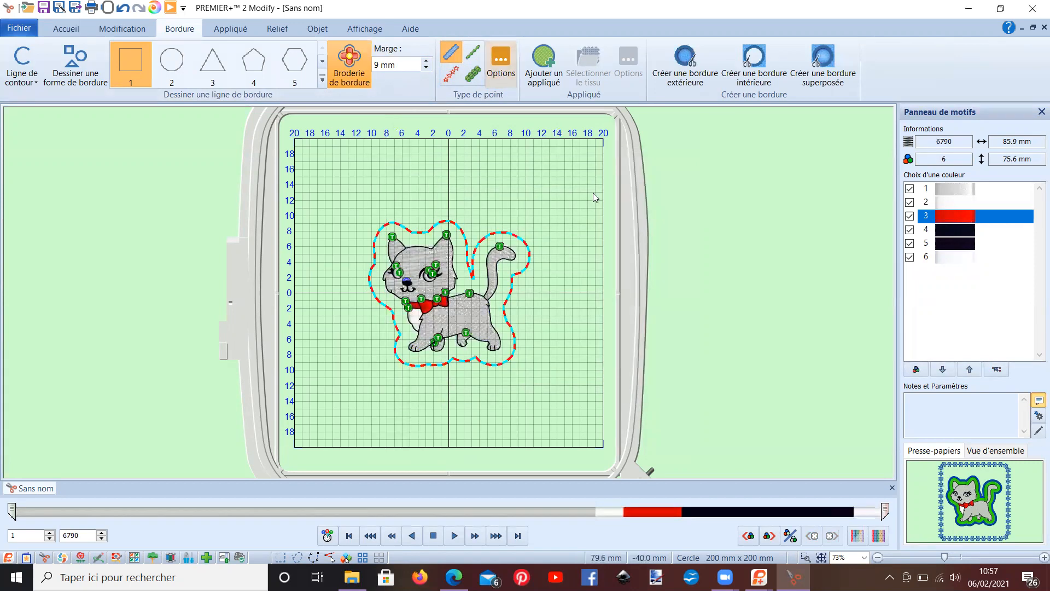
Step: Add an appliqué to the cat-shaped border and open its fabric selection
click(553, 64)
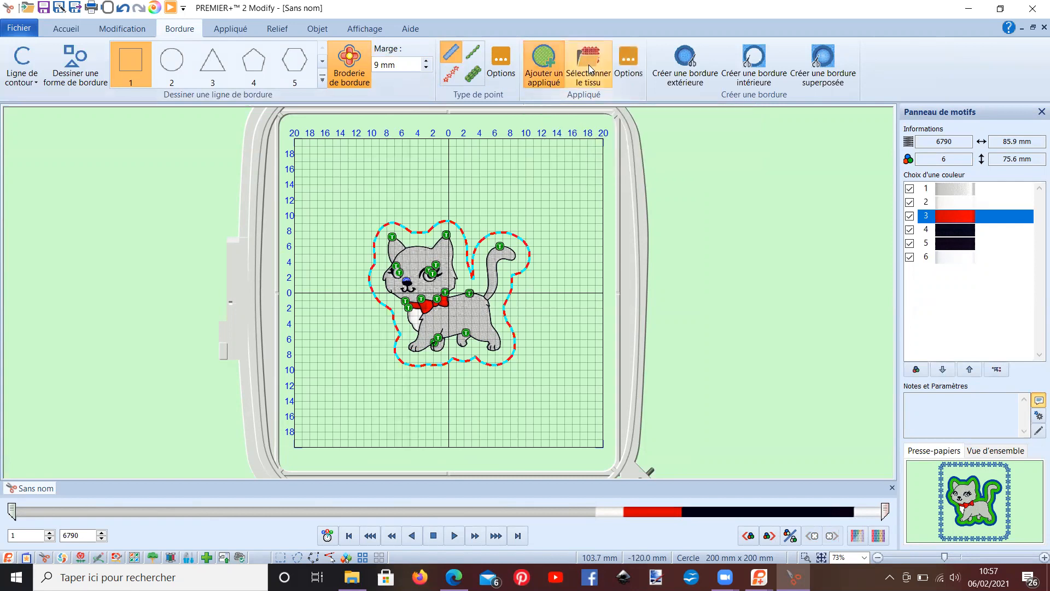
click(588, 64)
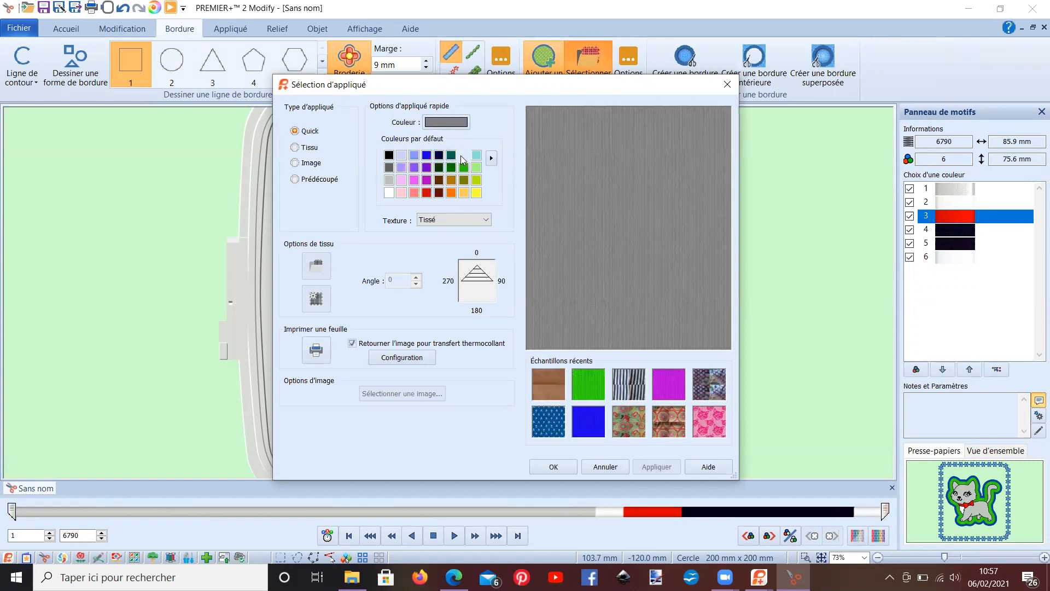
Step: Set the quick appliqué colour to a custom light green with hue 64, saturation 243 and luminance 157
click(439, 126)
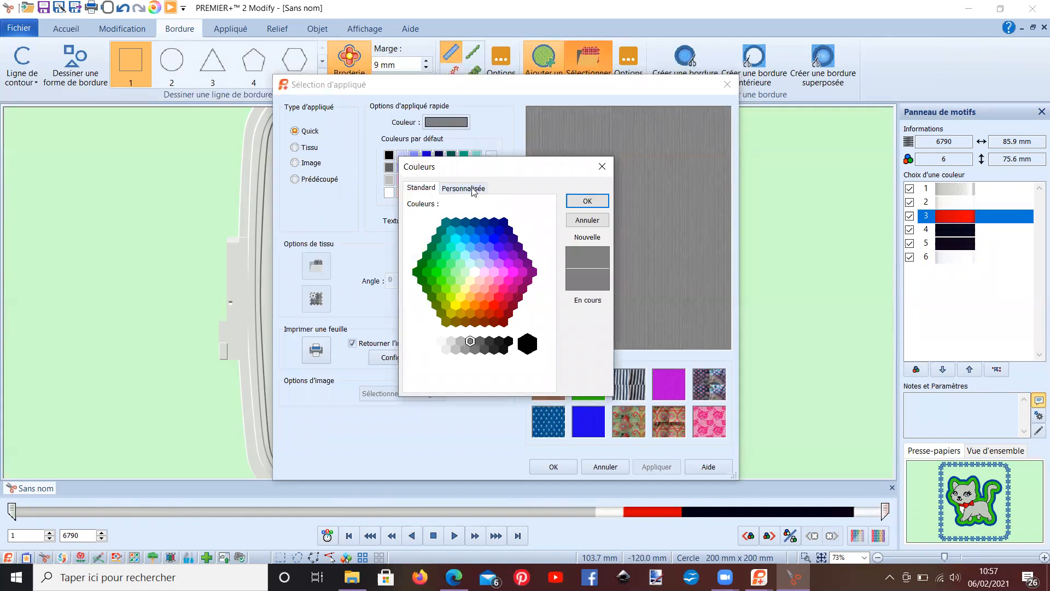
click(438, 273)
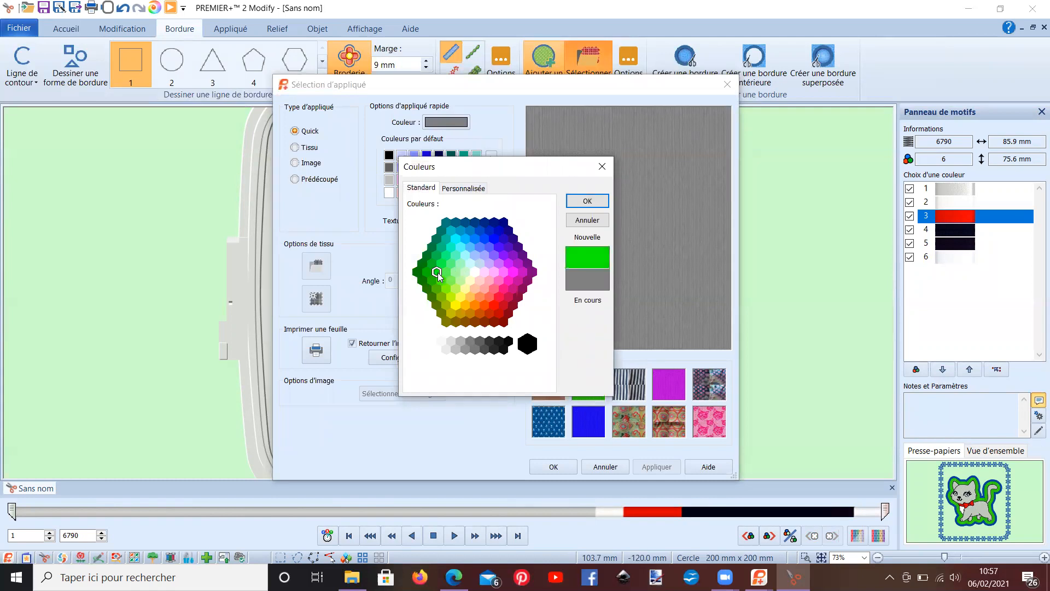
click(453, 188)
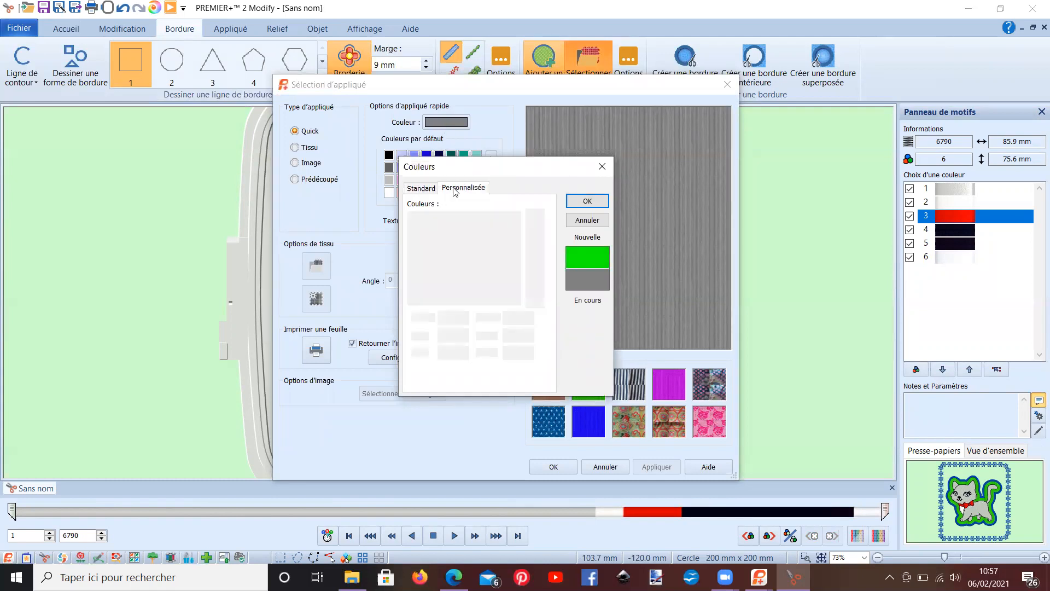
mouse_move(445, 214)
mouse_down()
mouse_move(474, 279)
mouse_move(446, 259)
mouse_move(436, 215)
mouse_up()
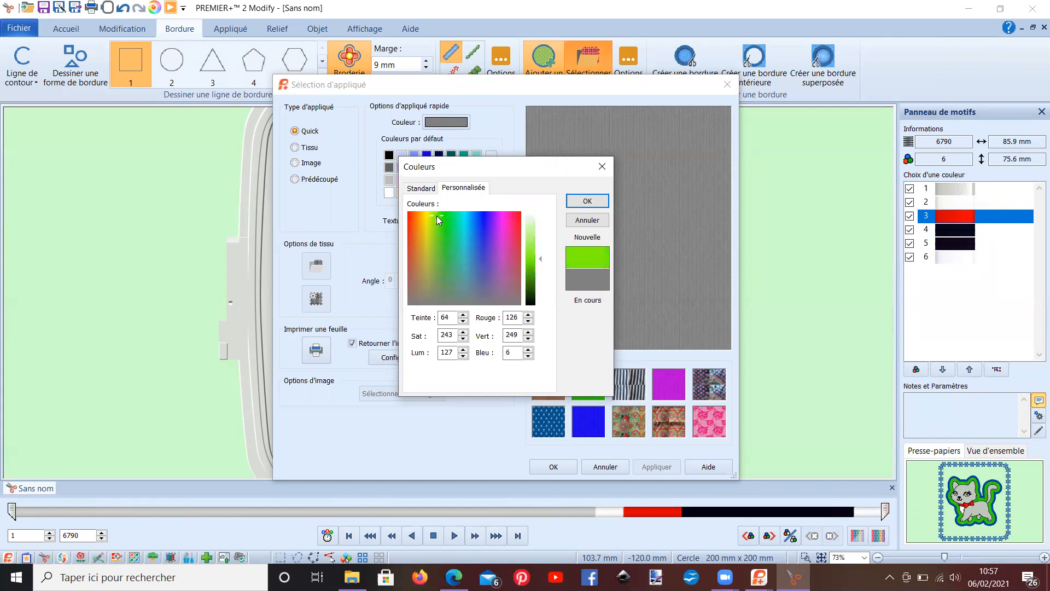
mouse_move(544, 263)
mouse_down()
mouse_move(541, 225)
mouse_move(540, 275)
mouse_move(545, 251)
mouse_up()
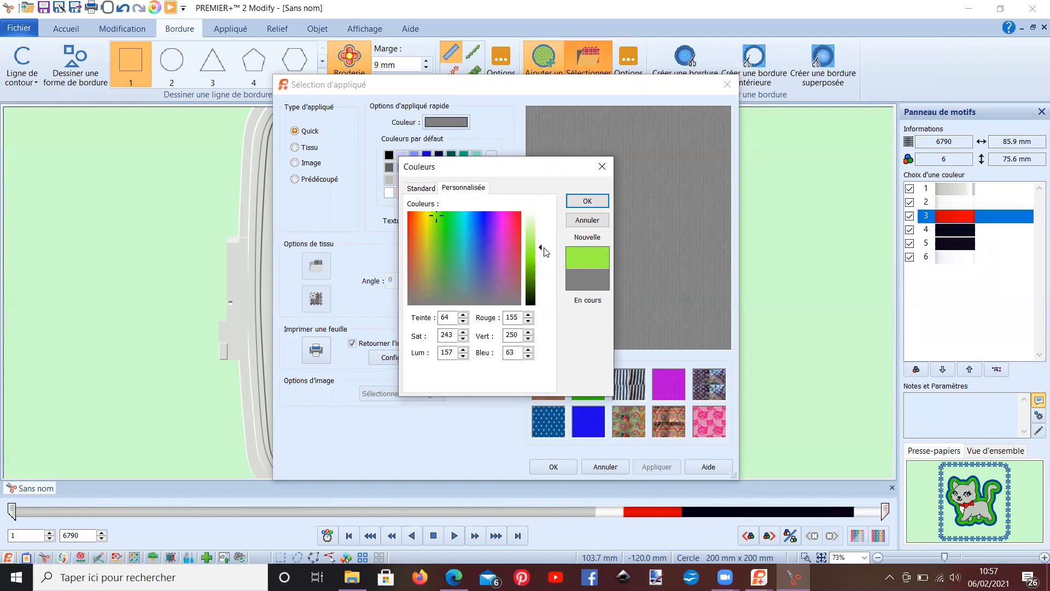
click(589, 201)
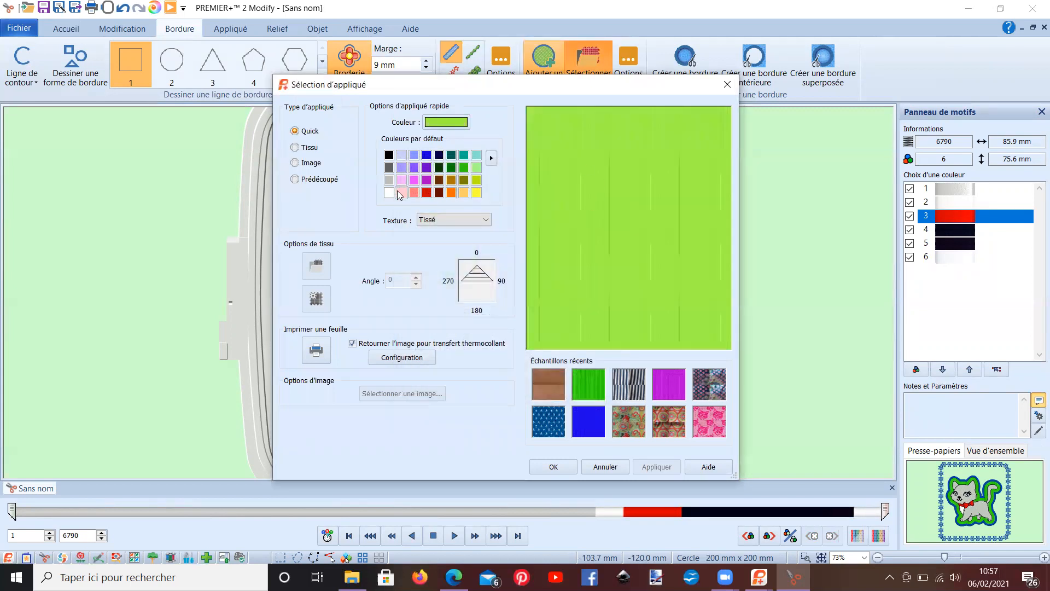
Step: Set the appliqué type to Tissu and browse the General and My Fabrics collections without choosing a fabric
click(294, 147)
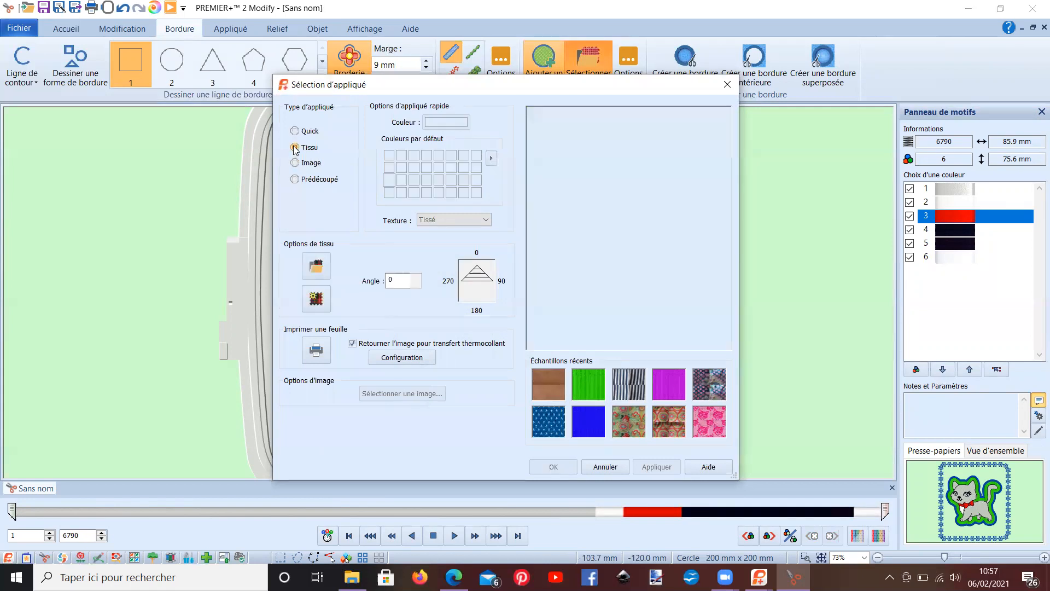
click(318, 266)
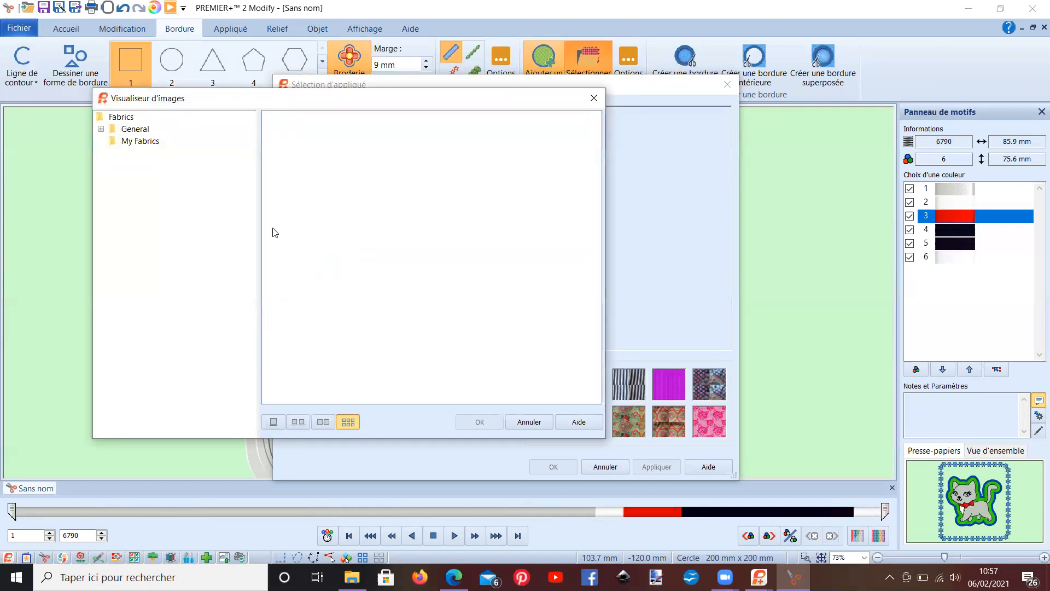
double_click(137, 129)
click(153, 275)
drag(251, 188, 223, 395)
click(140, 430)
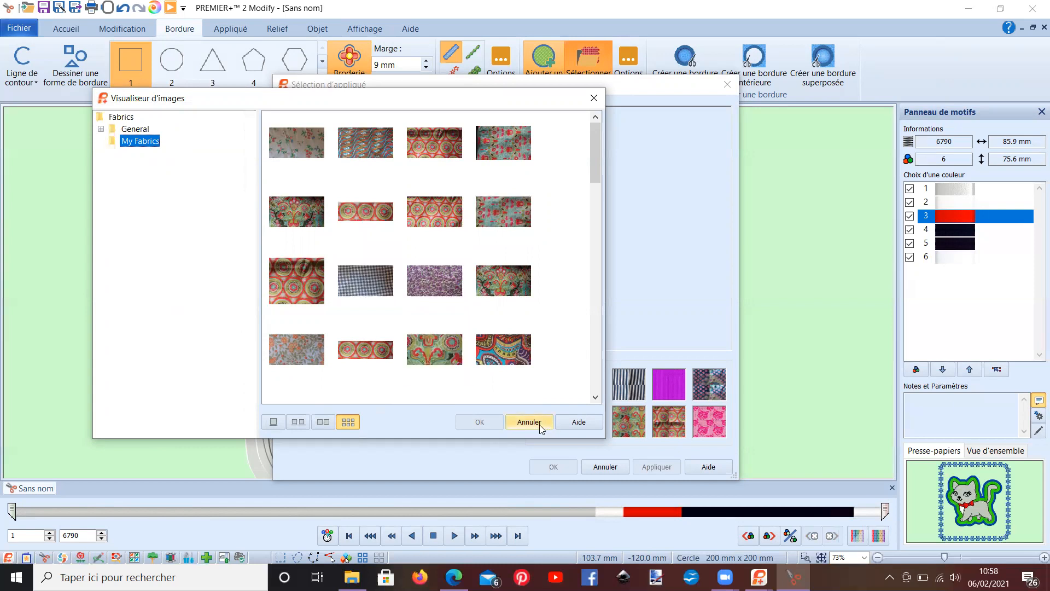
click(538, 428)
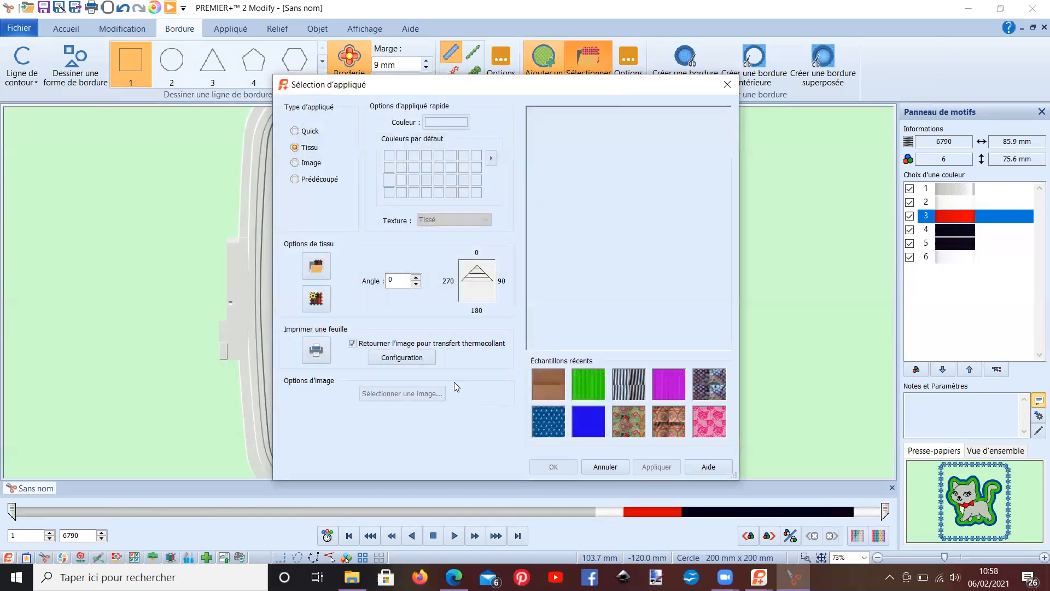
Step: Load the brown woven fabric photo IMG_0972[3703].JPG from My Pictures as a new fabric and keep its default crop
click(316, 298)
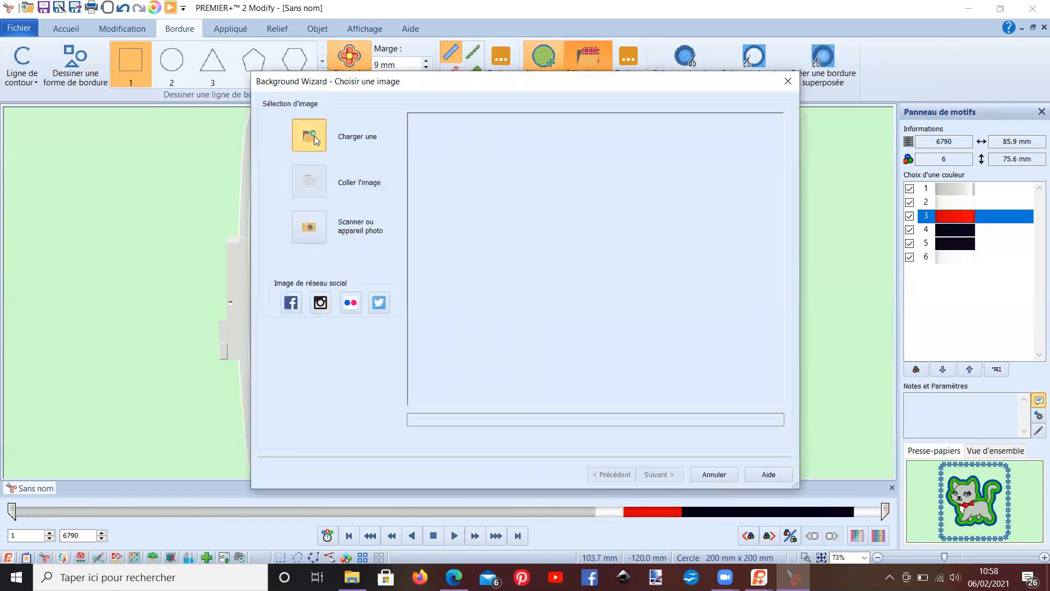
click(314, 135)
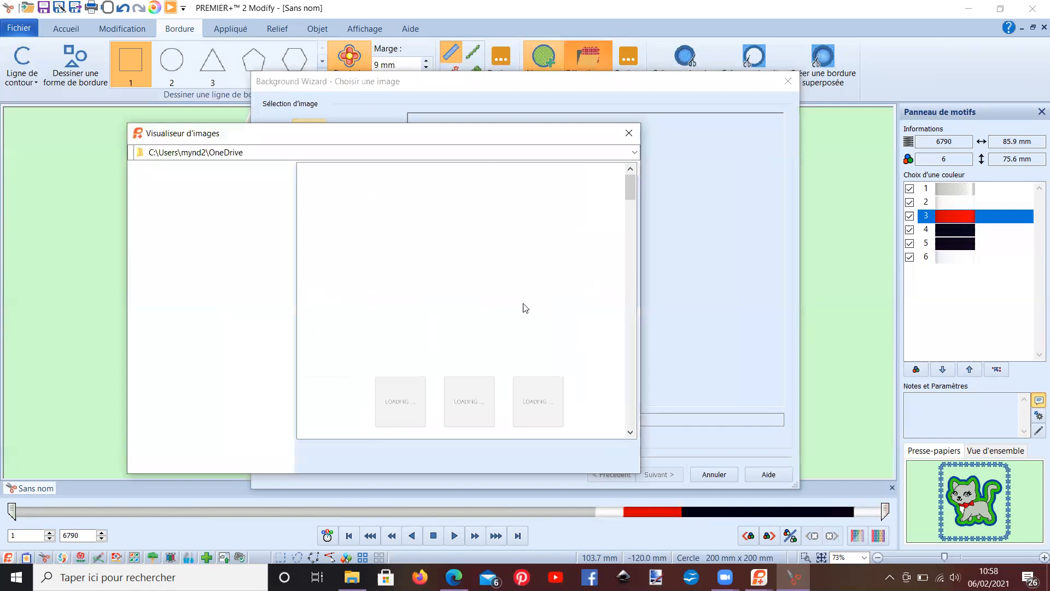
scroll(486, 297, down, 10)
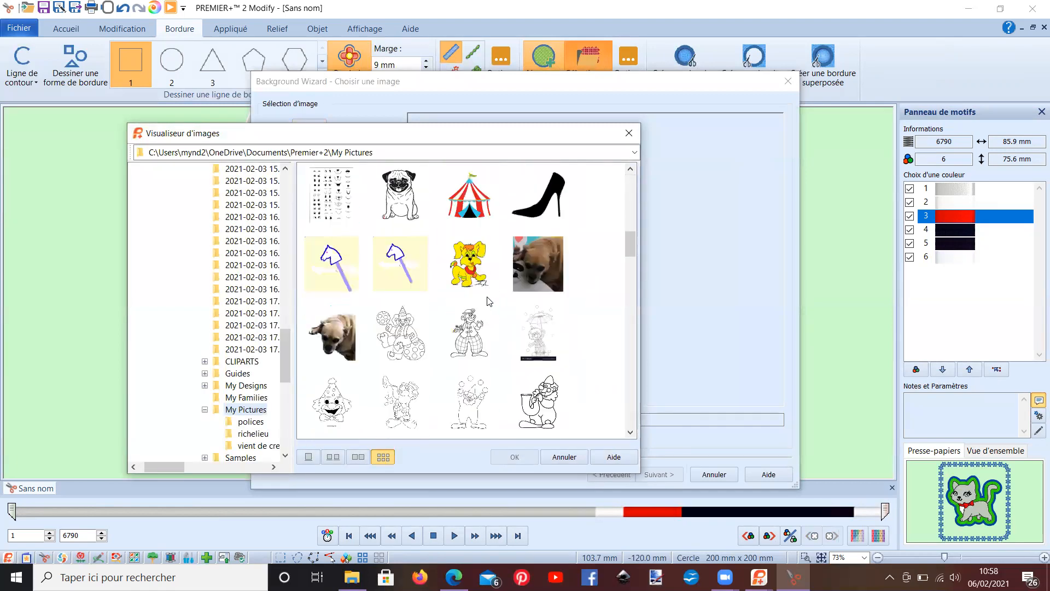
scroll(489, 300, down, 2)
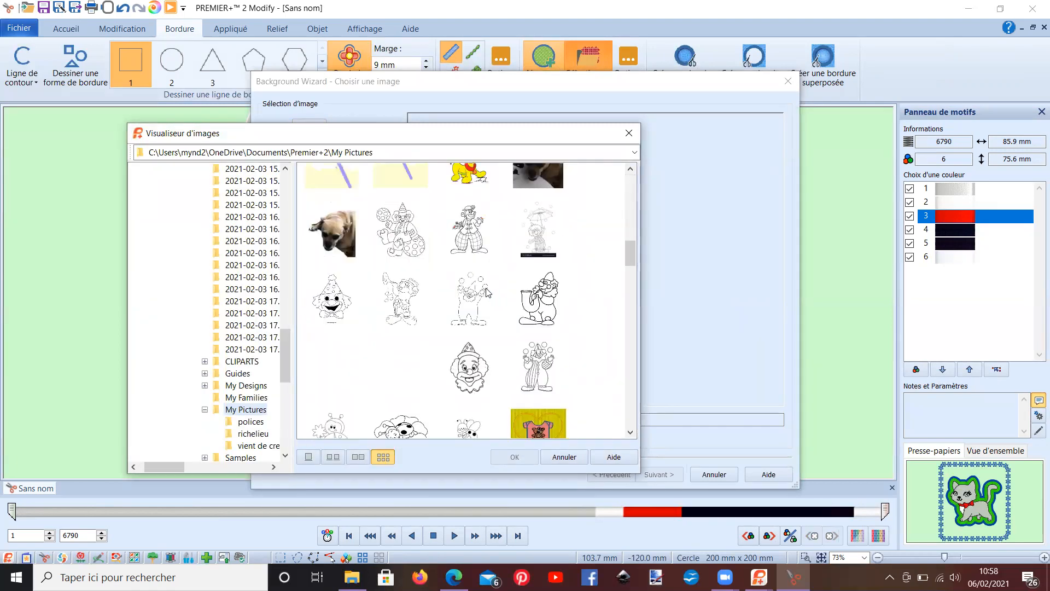
scroll(487, 292, down, 8)
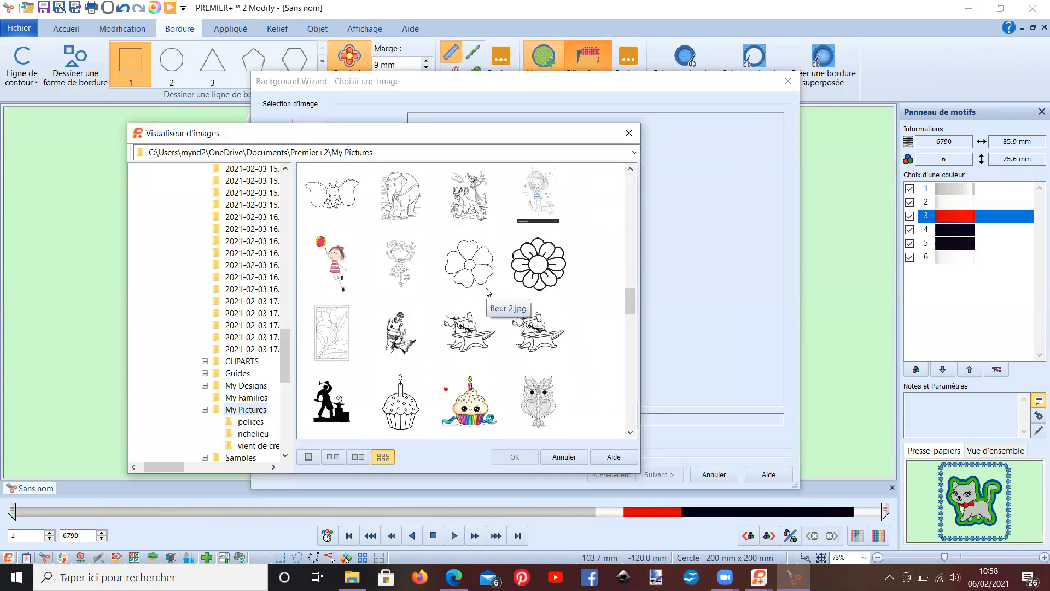
scroll(488, 293, down, 12)
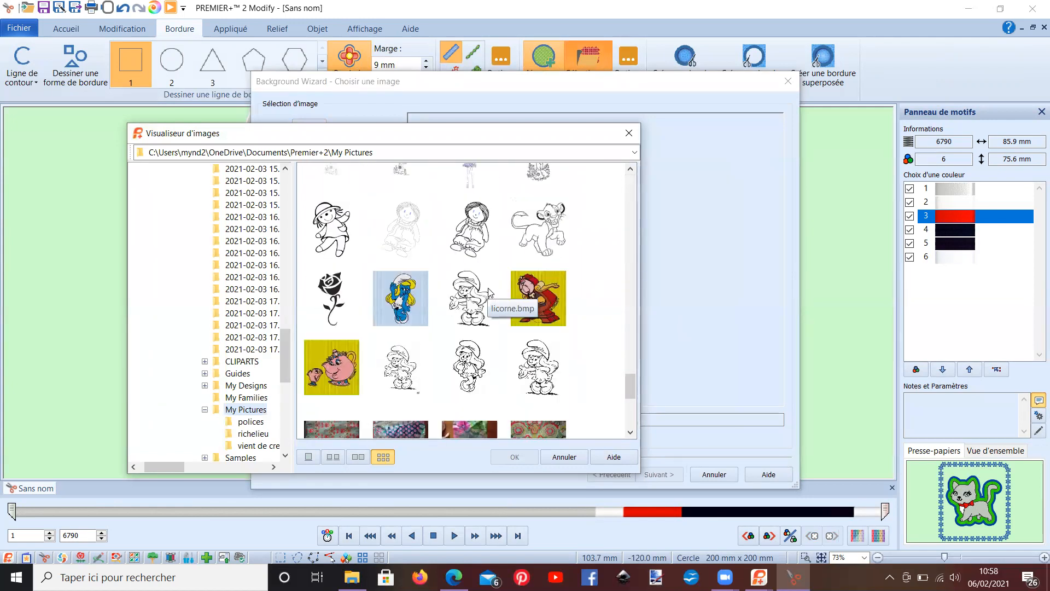
scroll(488, 293, down, 2)
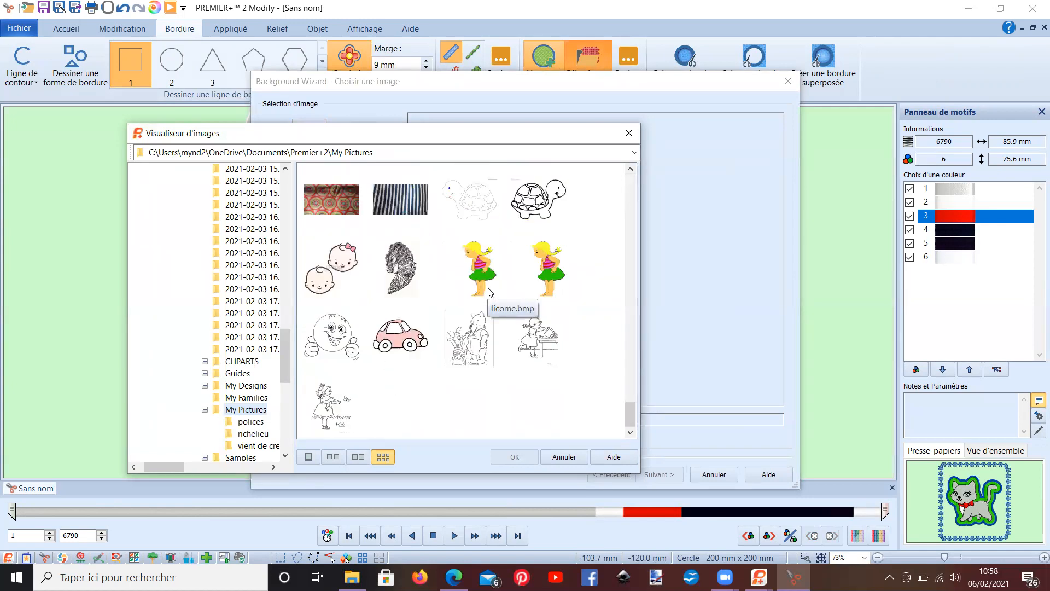
scroll(489, 292, up, 10)
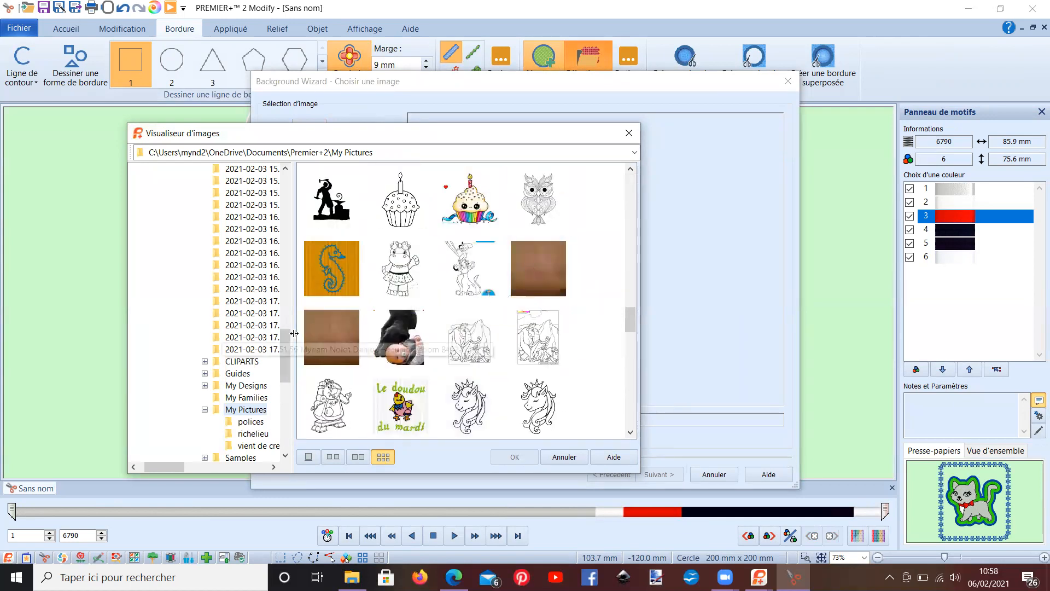
click(331, 336)
click(523, 459)
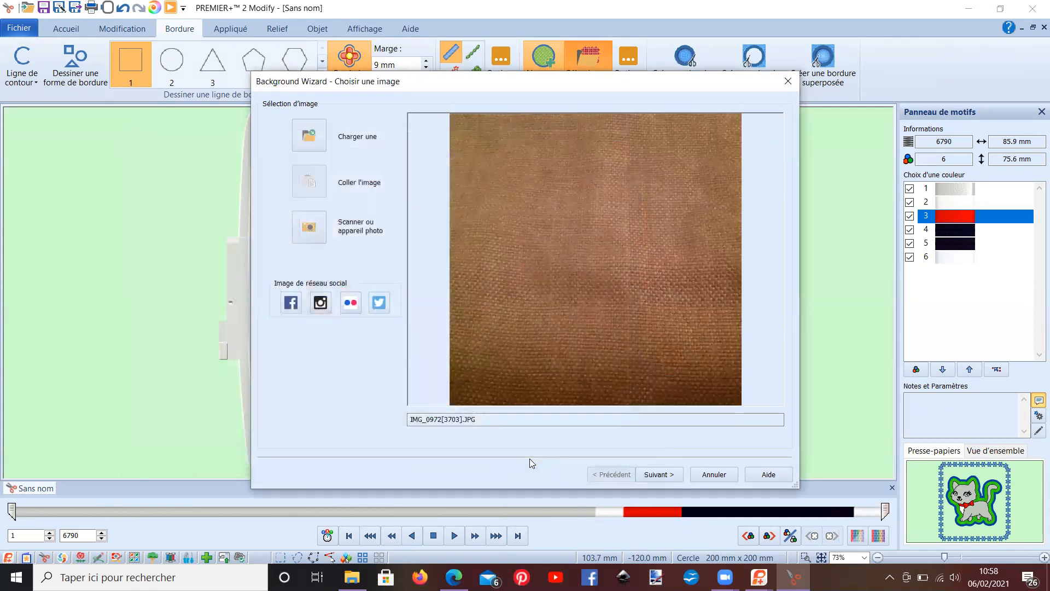
click(658, 478)
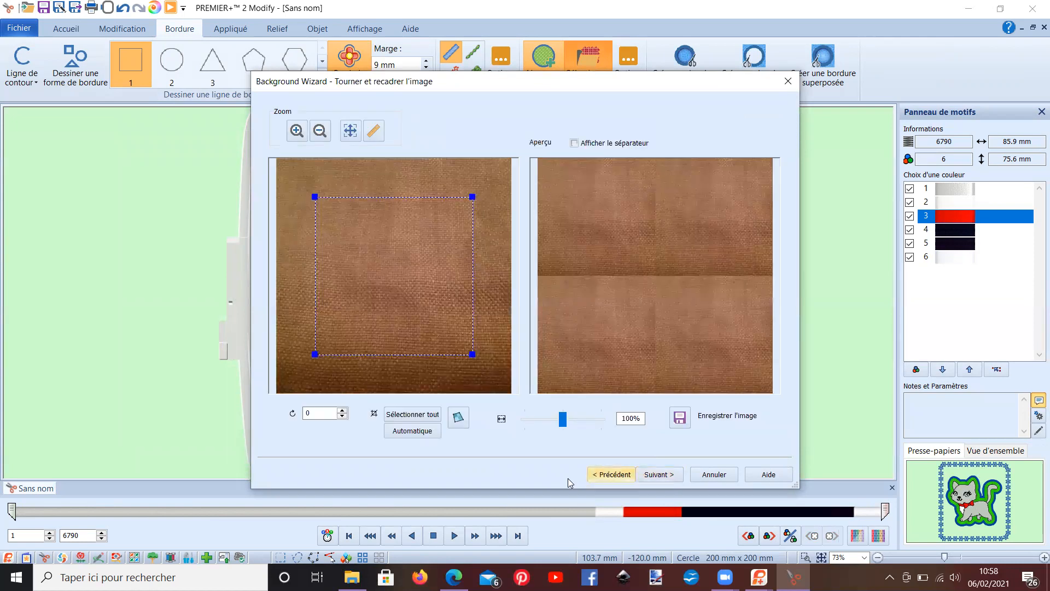
click(663, 474)
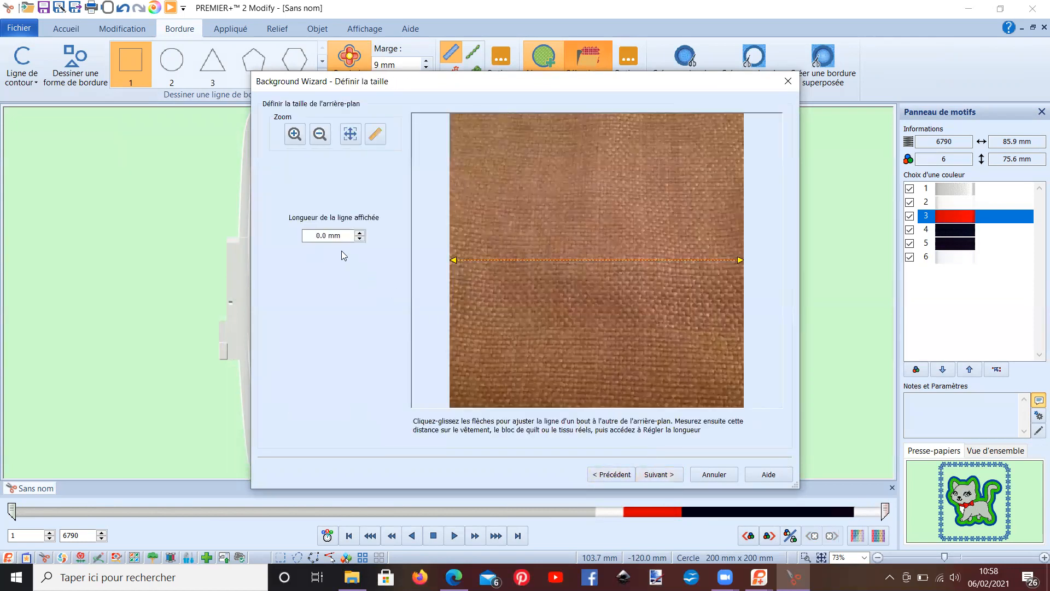
Step: Try to set the length of the line across the fabric image to 1120 mm
drag(329, 236, 312, 236)
text(1120)
click(651, 474)
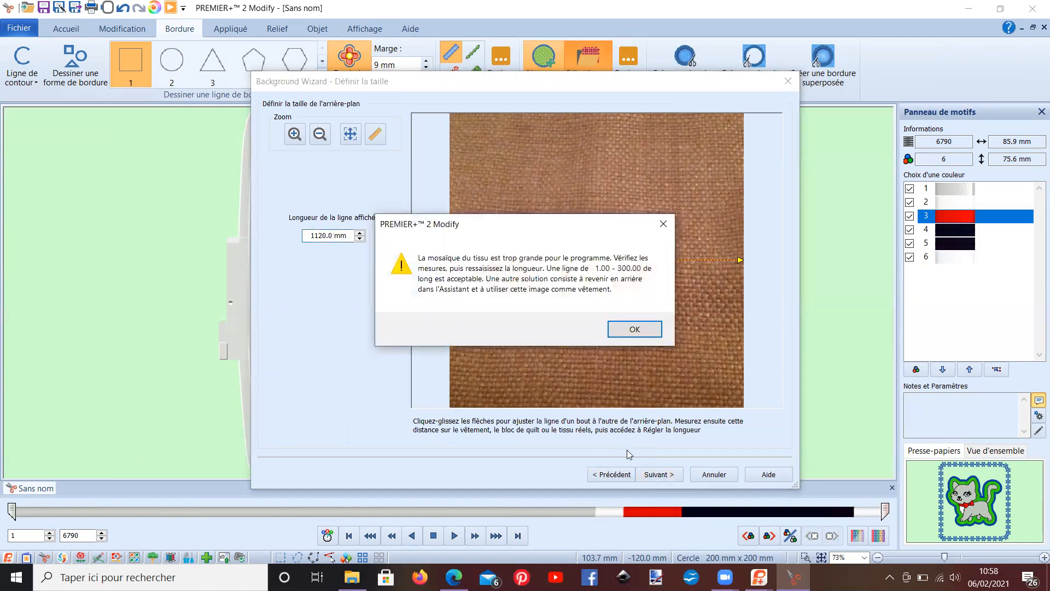
click(634, 329)
Step: Set the line length across the fabric image to 120 mm and save the fabric in the My Fabrics category
double_click(333, 234)
text(120)
key(Return)
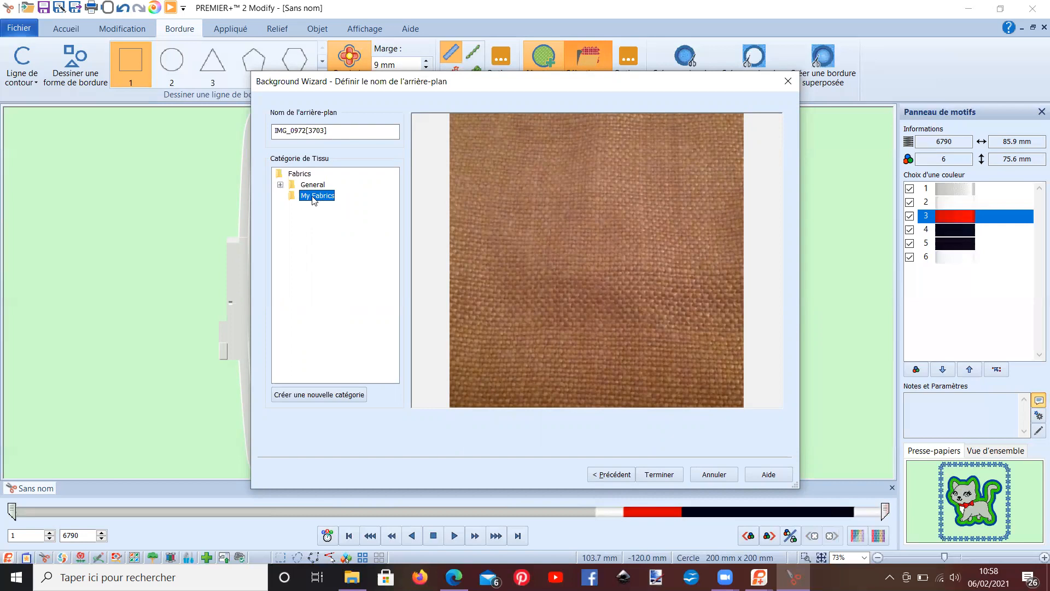
click(647, 476)
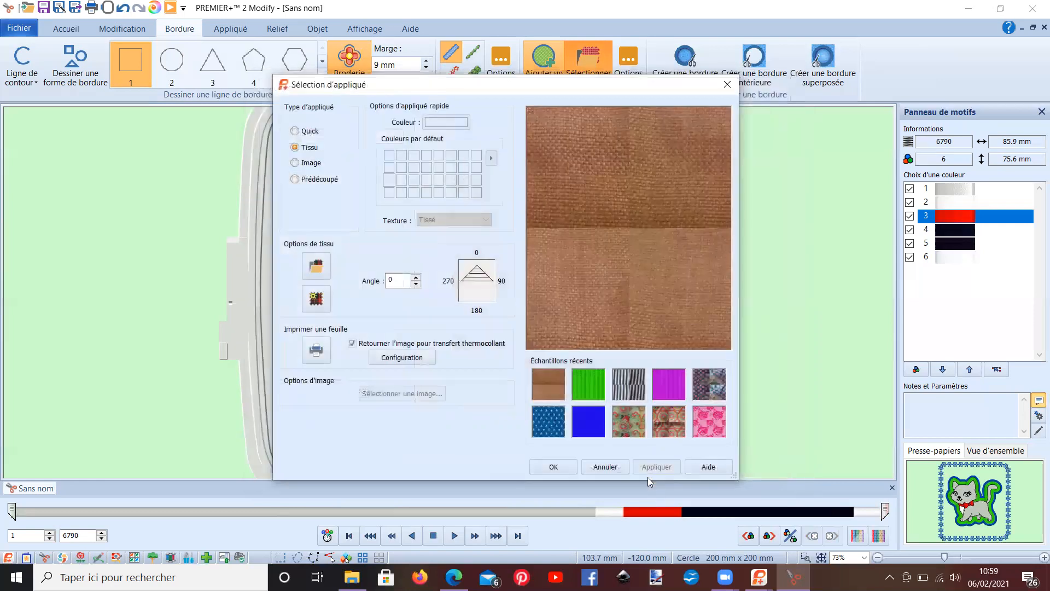
Step: Accept the brown fabric as the appliqué and create an exterior border around the cat
click(563, 467)
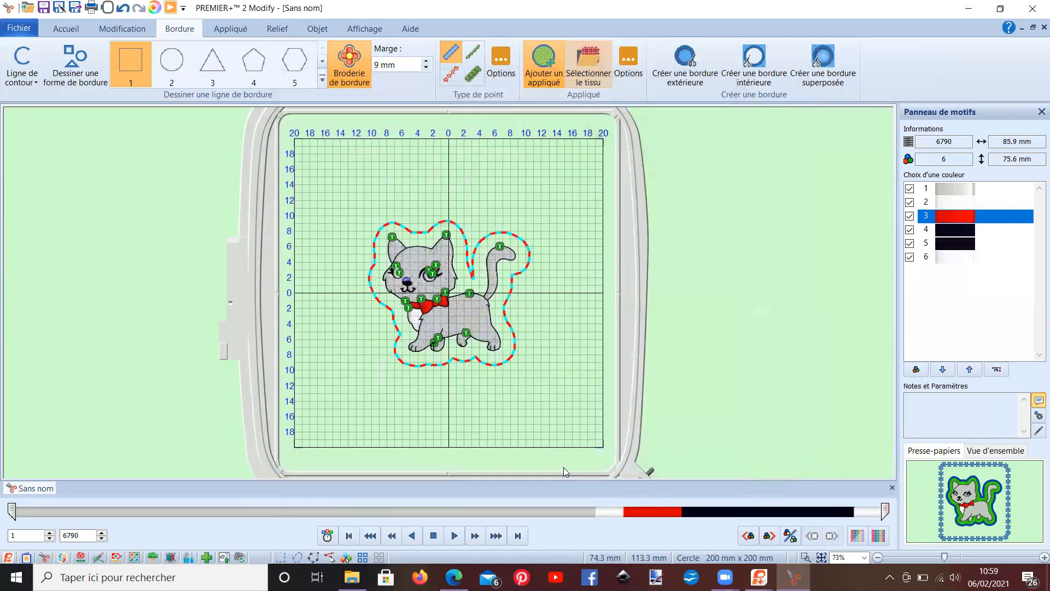
click(674, 80)
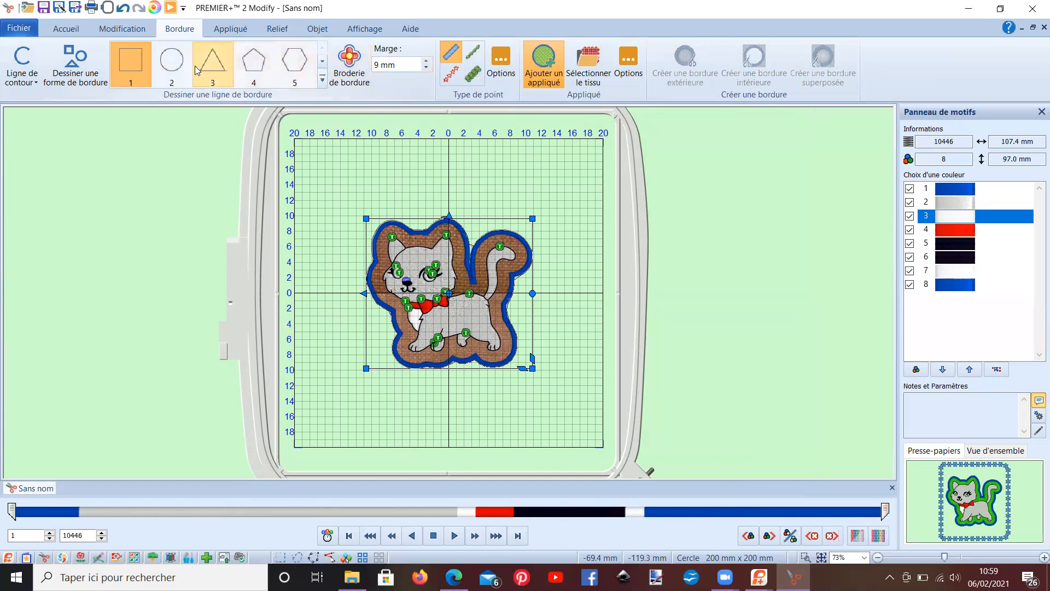
Step: Browse the available border shapes and choose shape 1, the square
click(322, 82)
scroll(246, 157, down, 5)
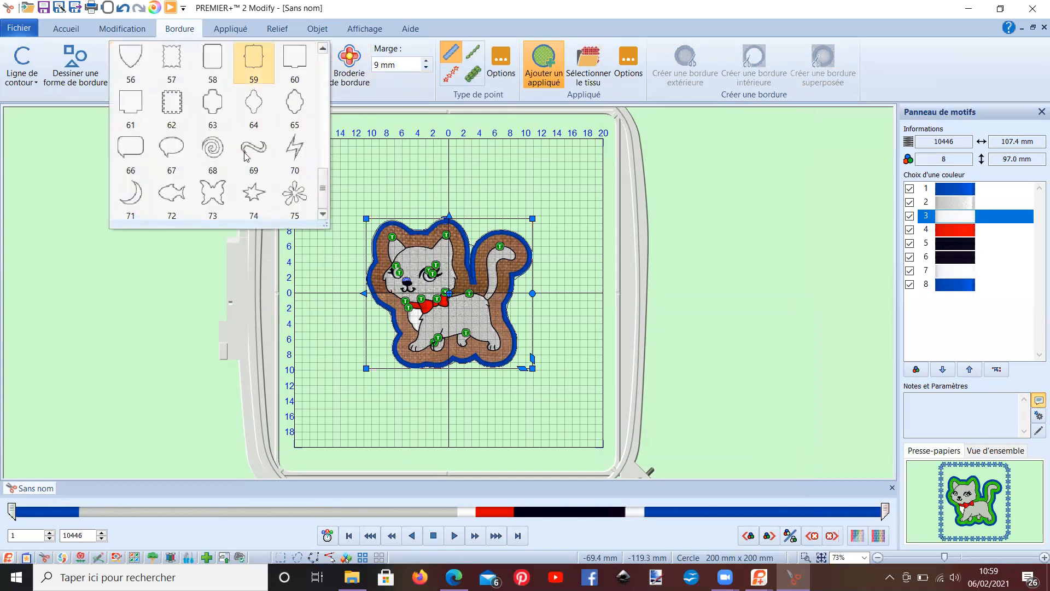
scroll(246, 157, up, 5)
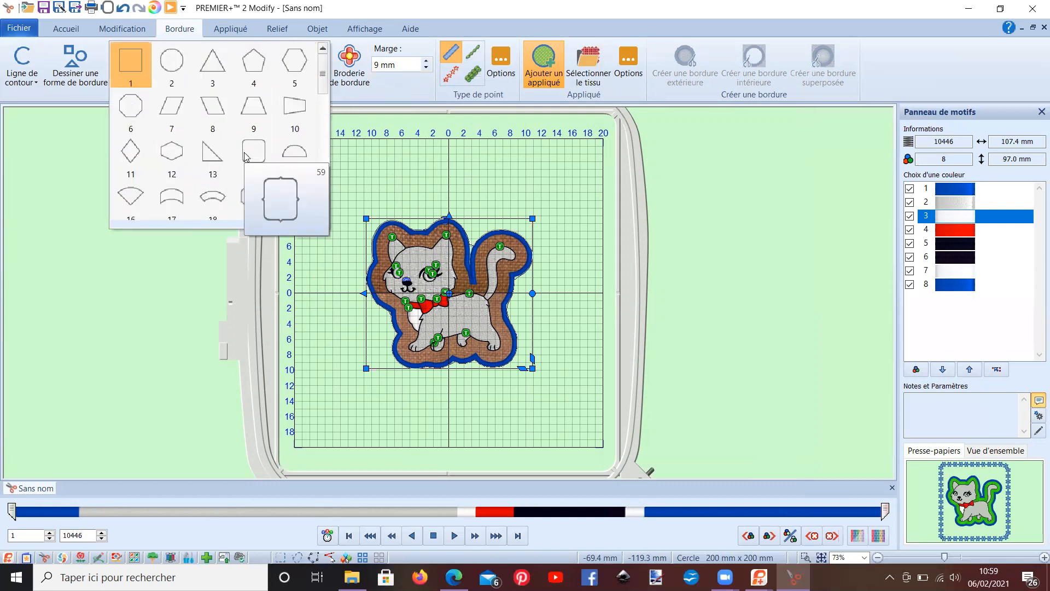
click(134, 63)
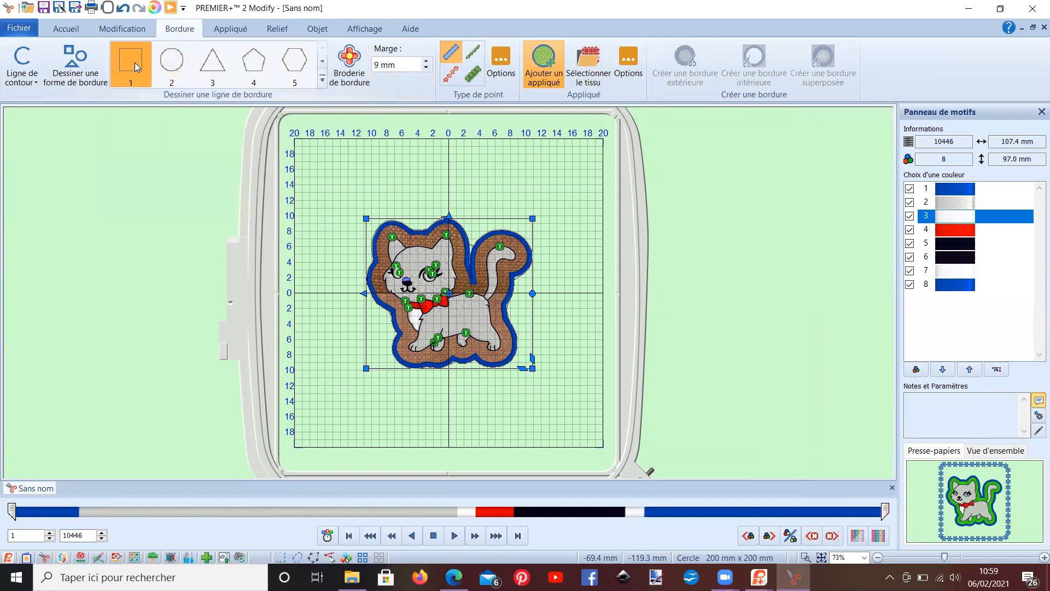
Step: Switch the border stitch type to a motif line and open its options to see the Candlewicking 2 designs
click(451, 79)
click(499, 65)
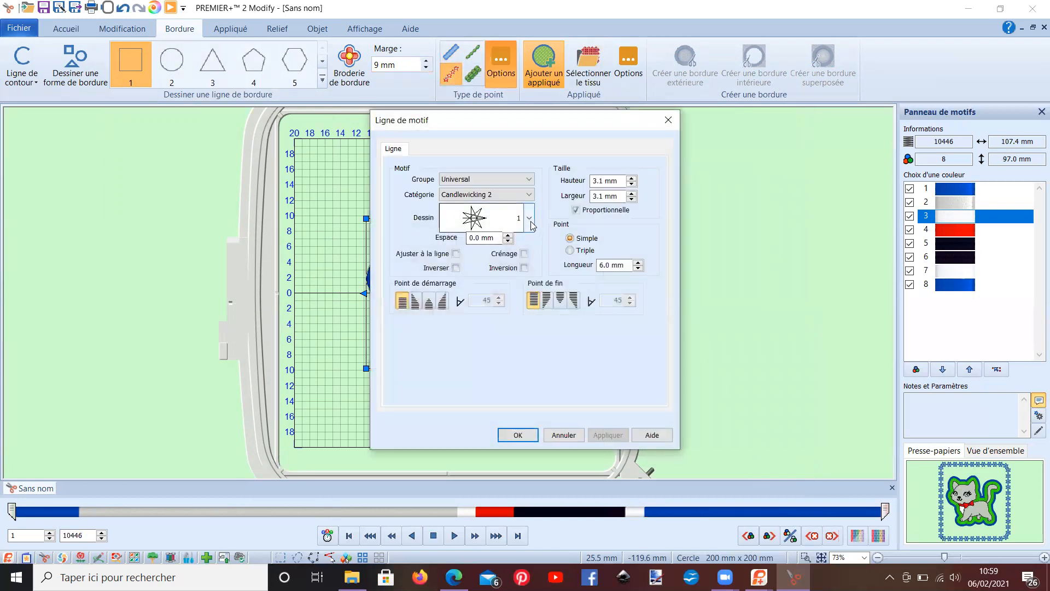
click(530, 219)
click(529, 198)
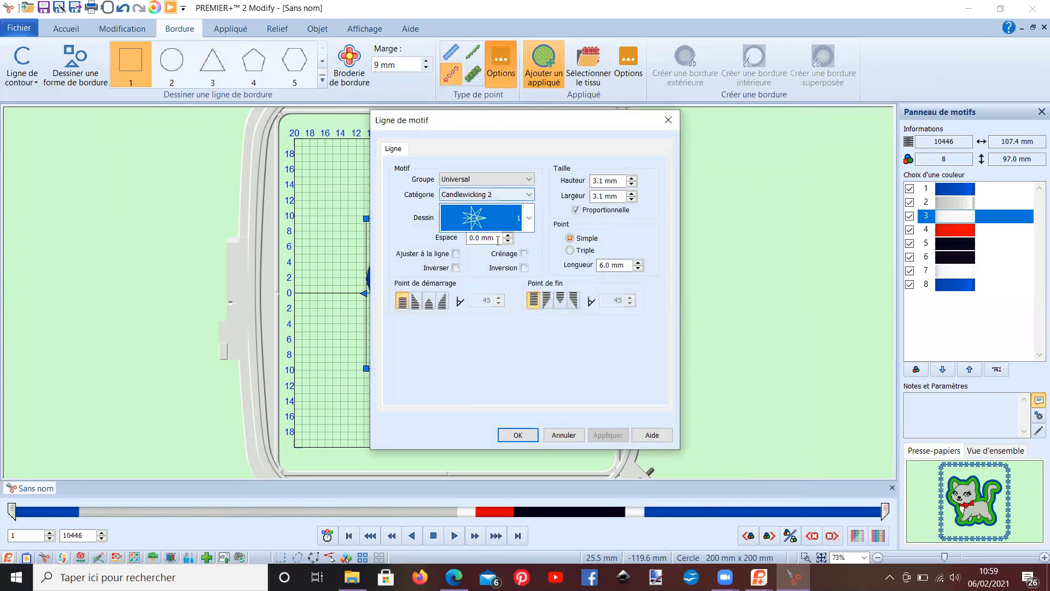
Step: Look through the motif designs in the General Motifs 3 and Geometric 1 categories
click(529, 195)
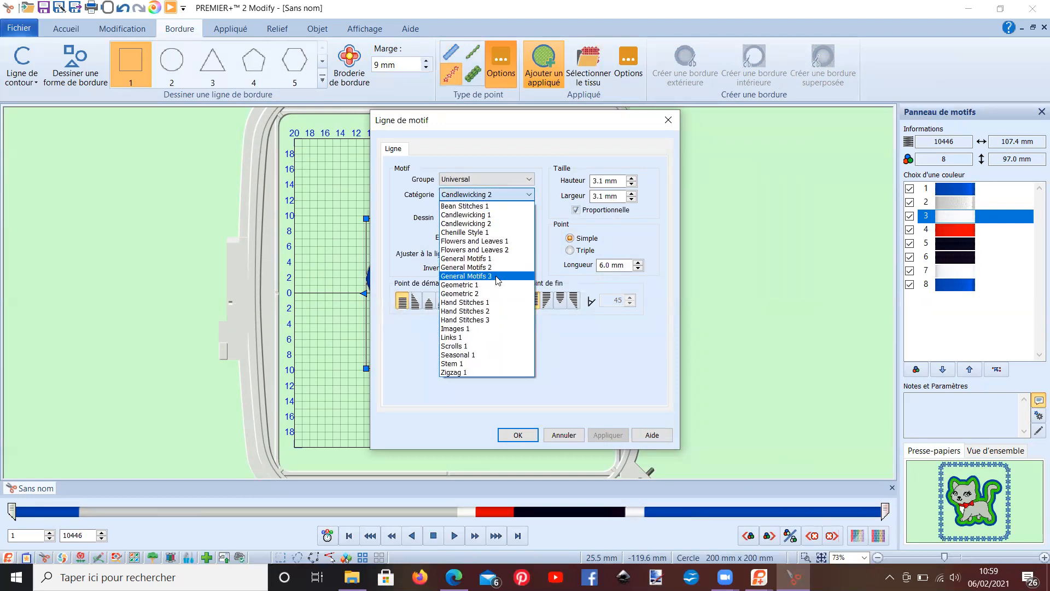
click(498, 277)
click(529, 229)
scroll(484, 280, down, 2)
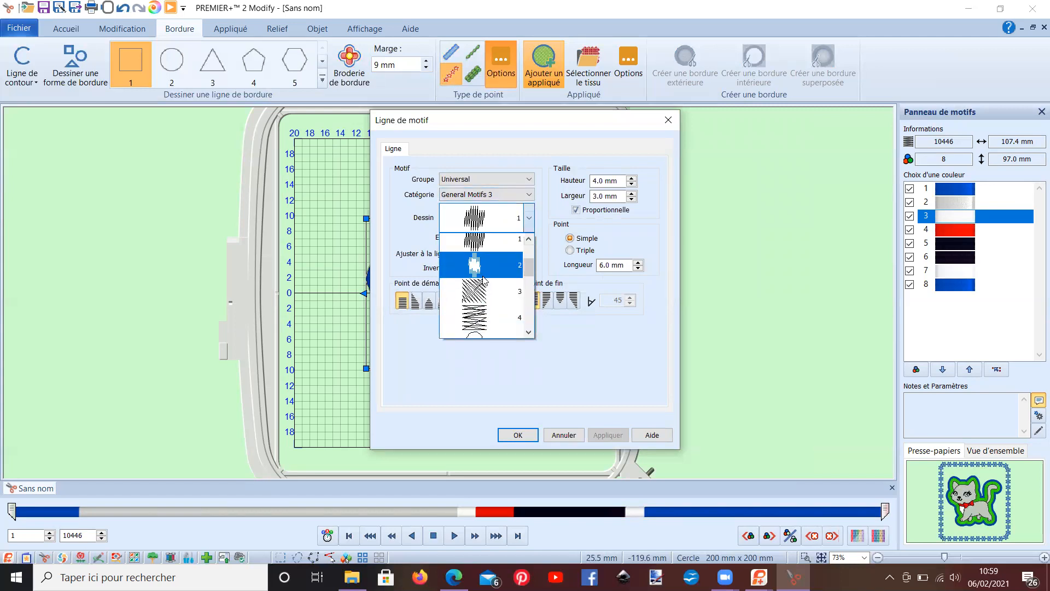
scroll(483, 279, up, 1)
scroll(483, 280, down, 3)
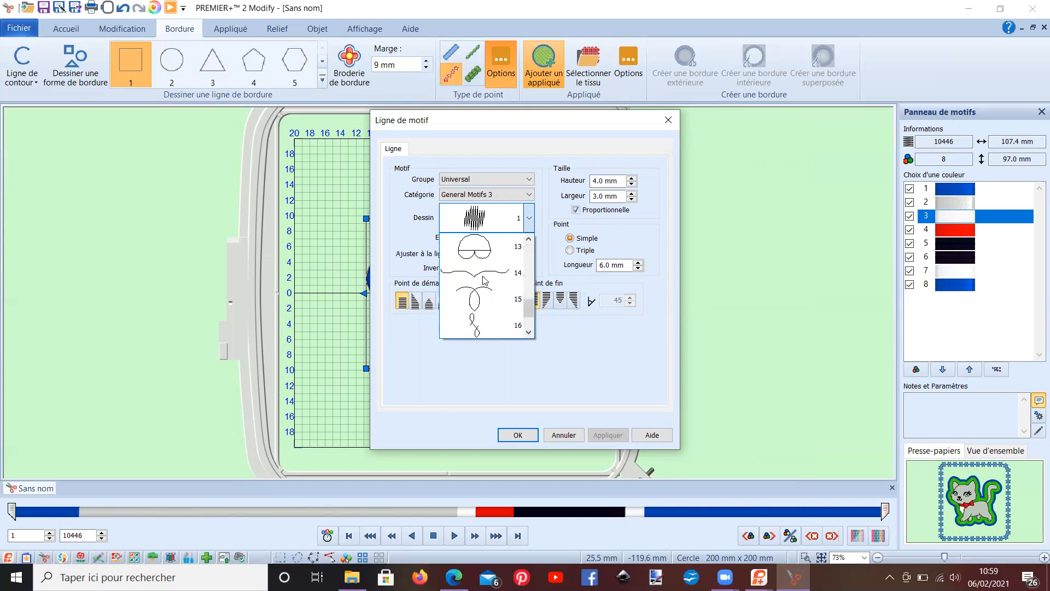
click(529, 193)
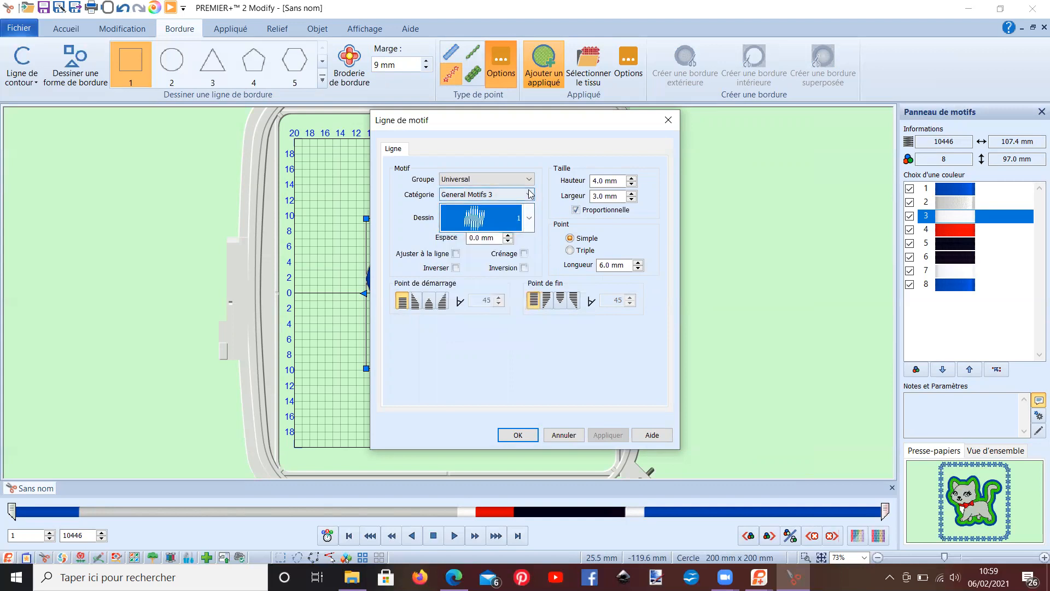
click(529, 193)
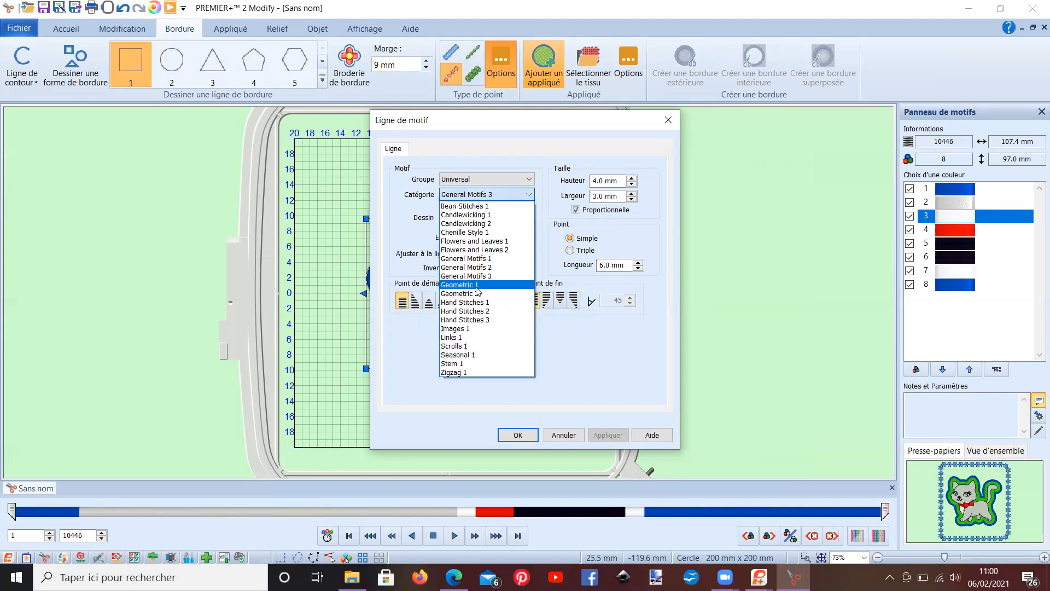
click(477, 287)
click(529, 217)
scroll(504, 282, down, 3)
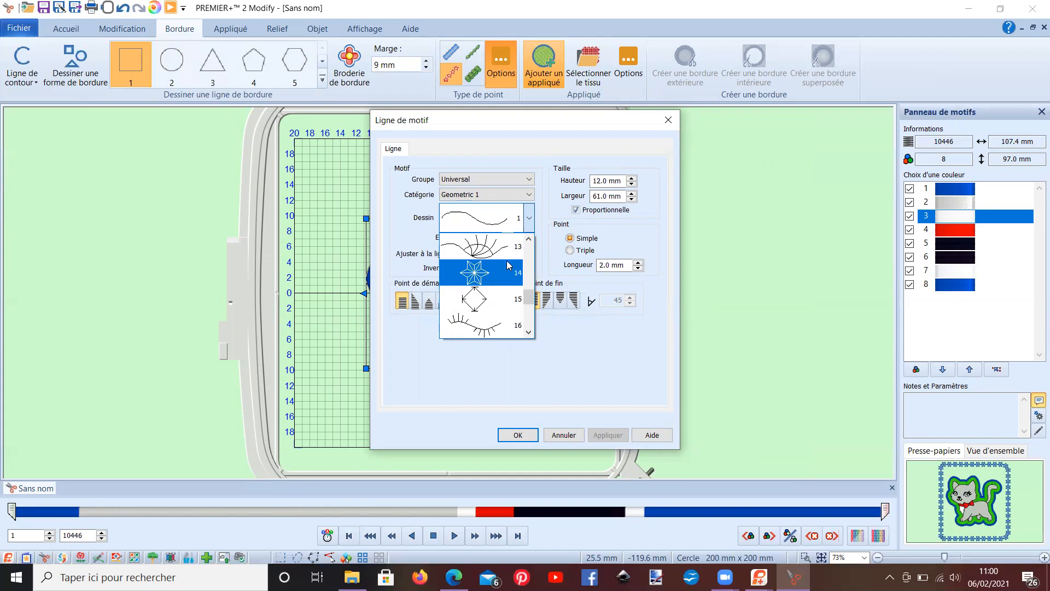
drag(528, 295, 528, 245)
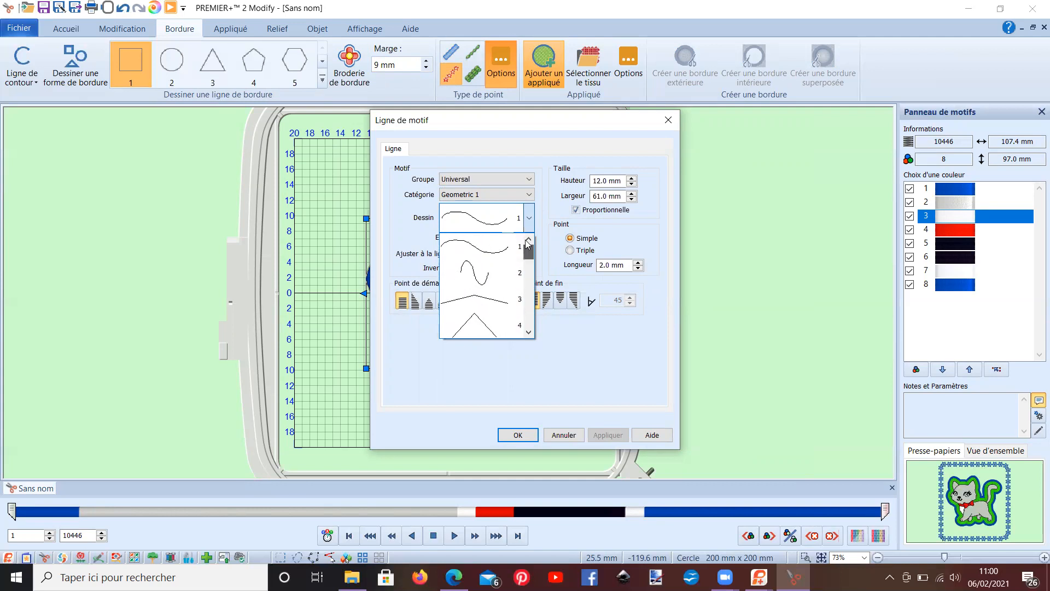
click(529, 195)
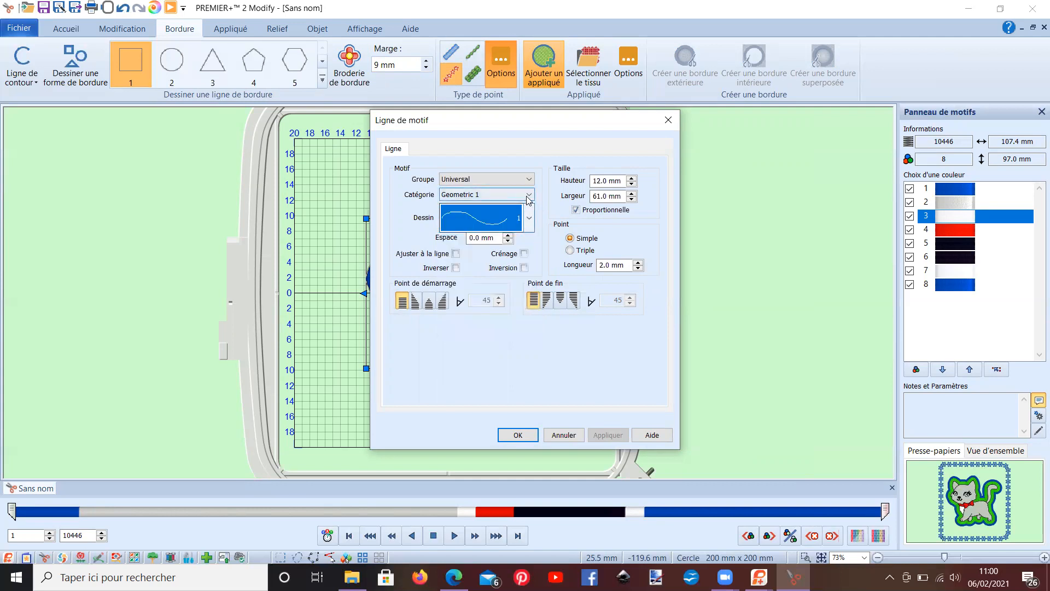
Step: Choose the heart, design 3 in the Images 1 category, as the border motif
click(528, 196)
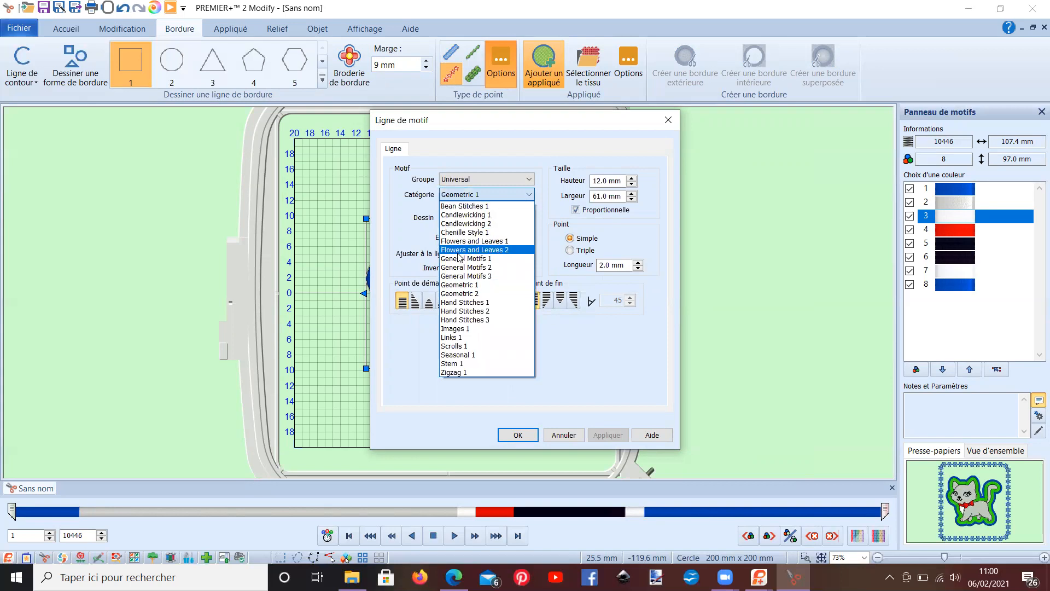
click(455, 329)
click(529, 218)
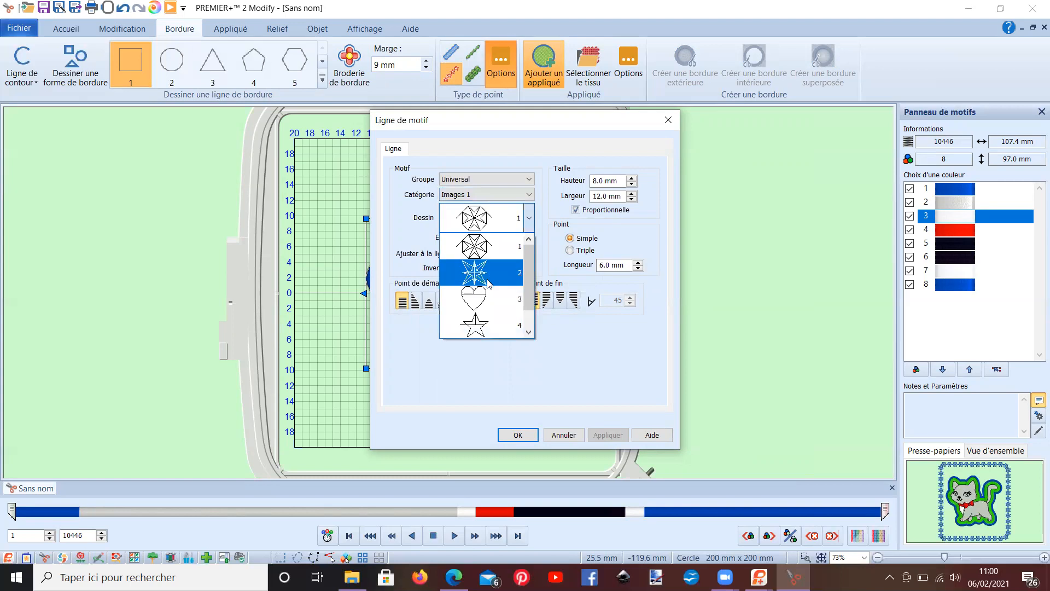
scroll(489, 288, down, 1)
click(477, 274)
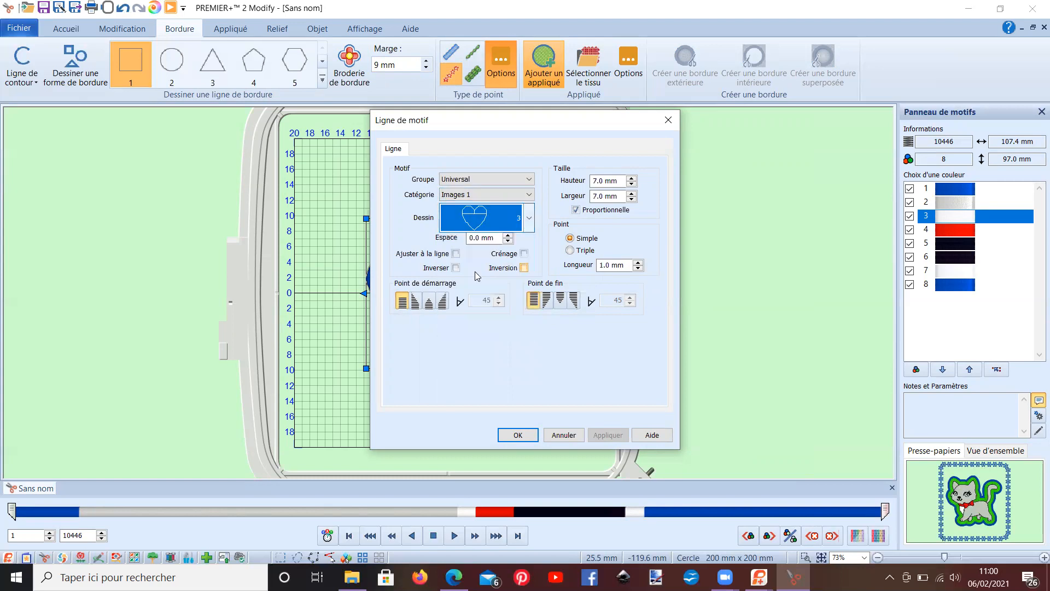
Step: Reduce the heart motif's size slightly with its proportions kept, enable Ajuster à la ligne, and accept the motif line options
click(631, 184)
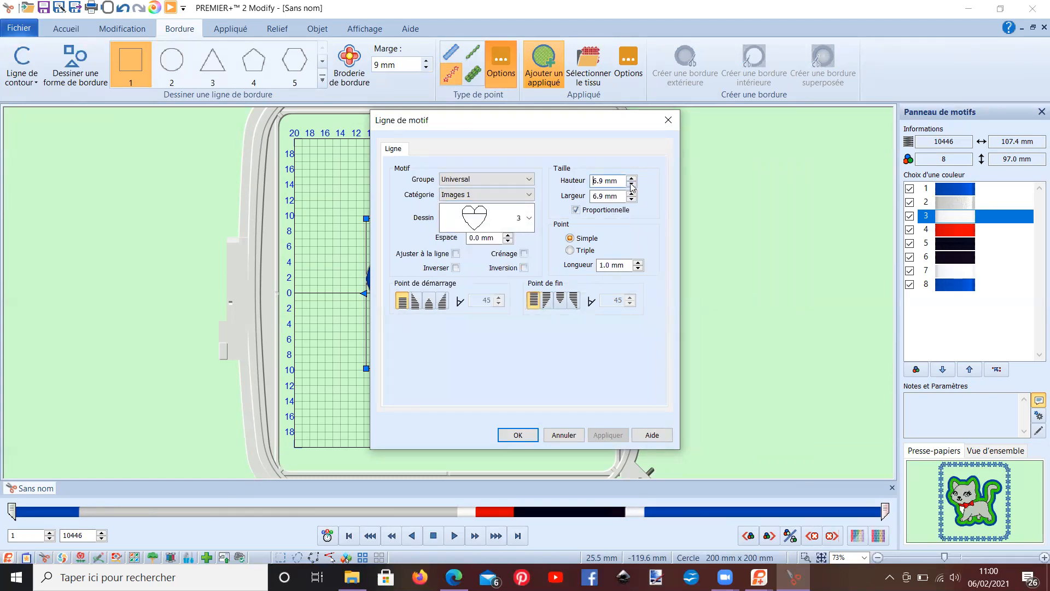
click(632, 186)
click(455, 254)
click(518, 435)
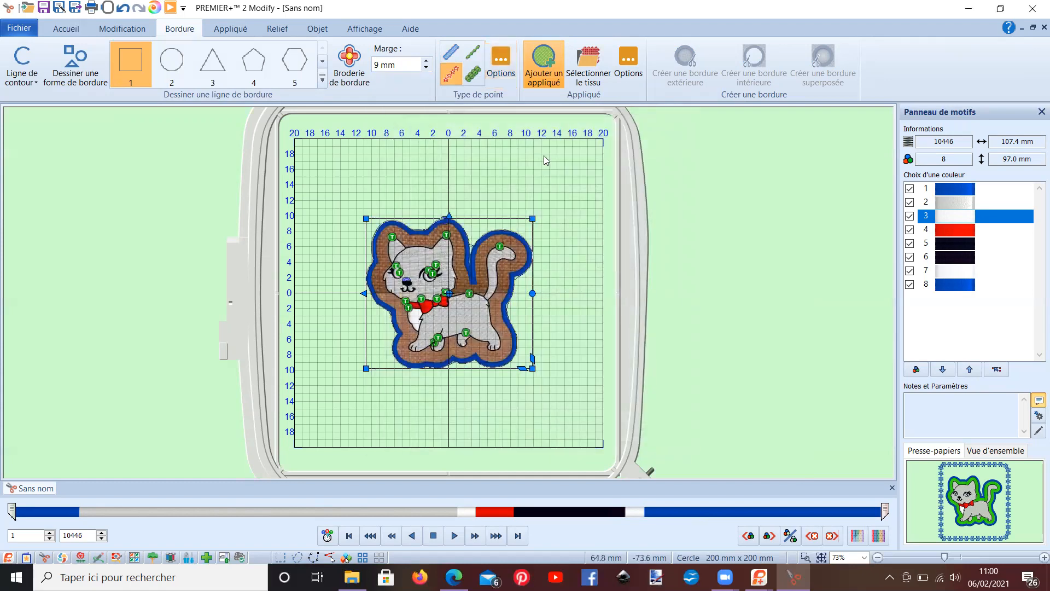
Step: Set the border appliqué to the Quick type in light green with the Tissé texture, and accept the Appliqué standard options
click(551, 60)
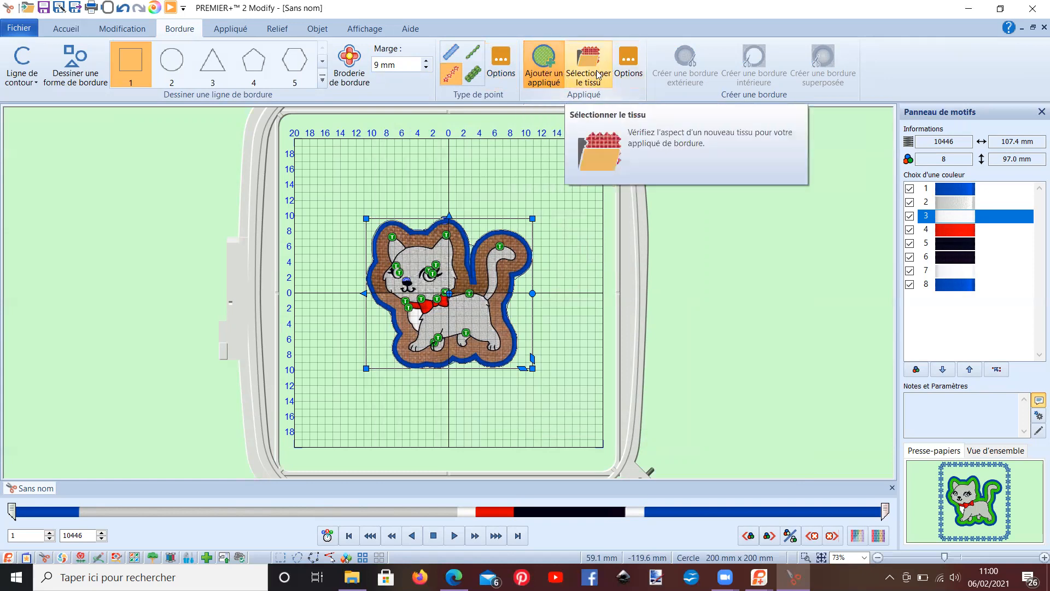
click(598, 75)
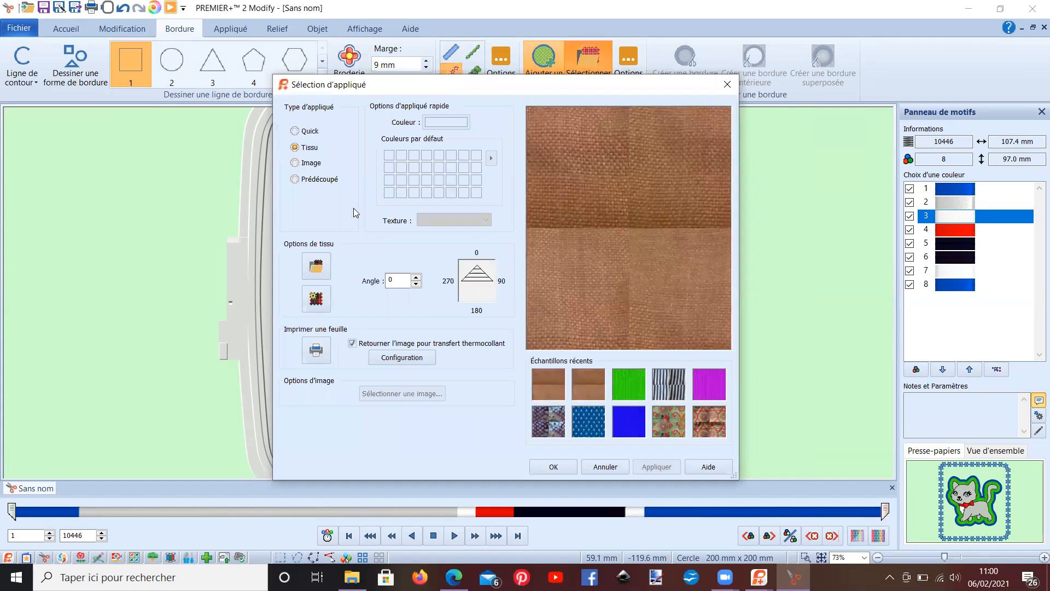
click(295, 131)
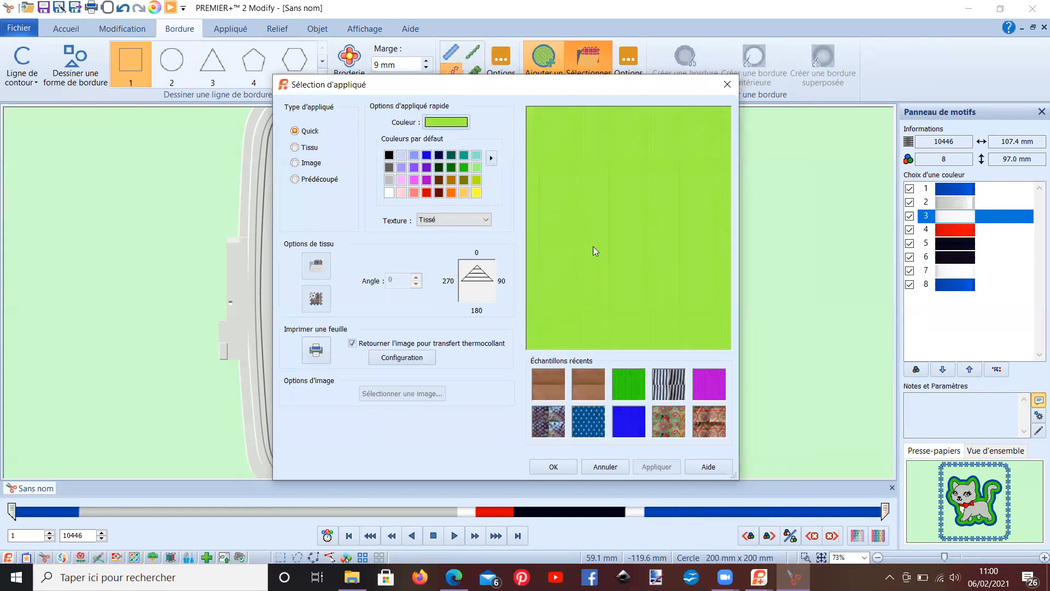
click(552, 468)
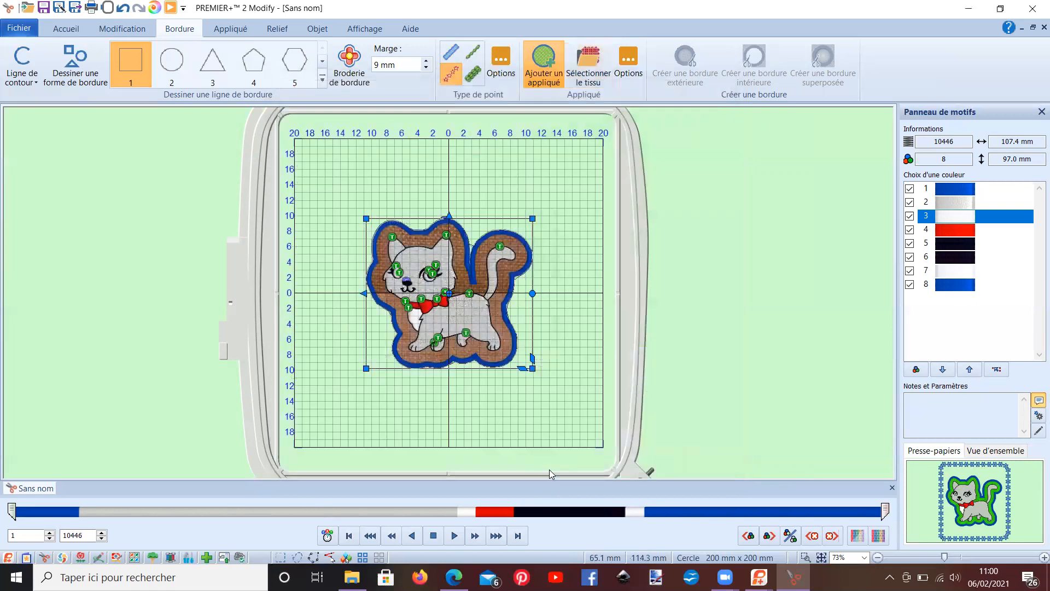
click(632, 70)
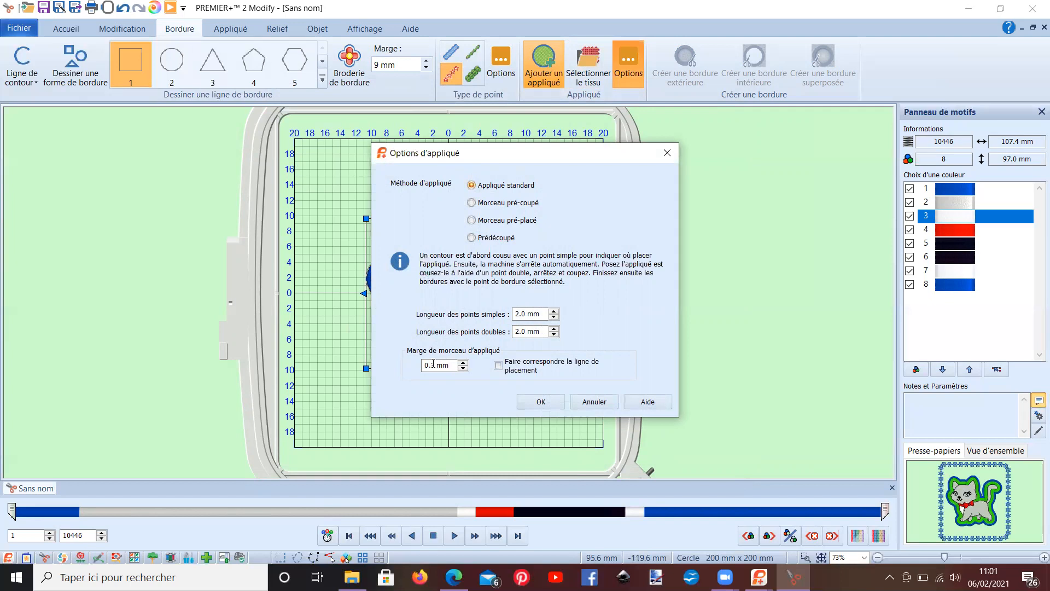
click(541, 402)
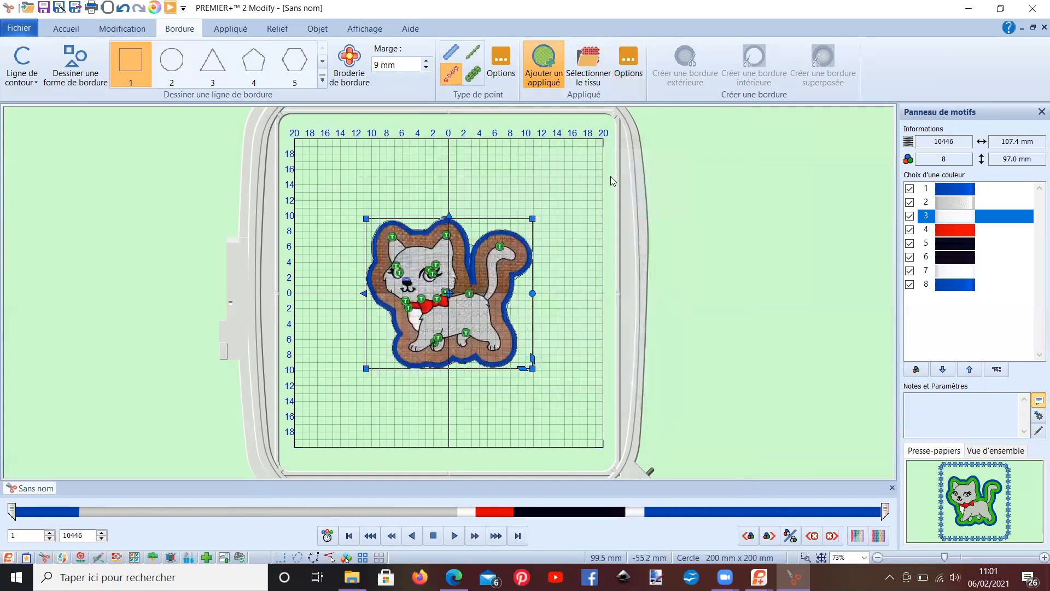
Step: Try an exterior motif border following the cat's embroidery outline with a 9 mm margin, and undo it
click(346, 77)
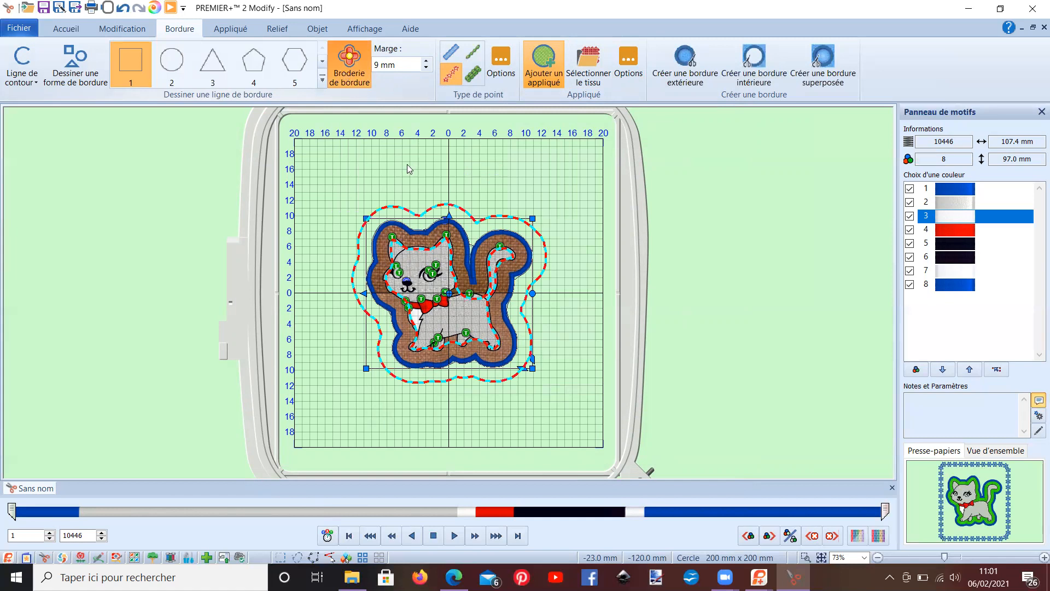
click(685, 69)
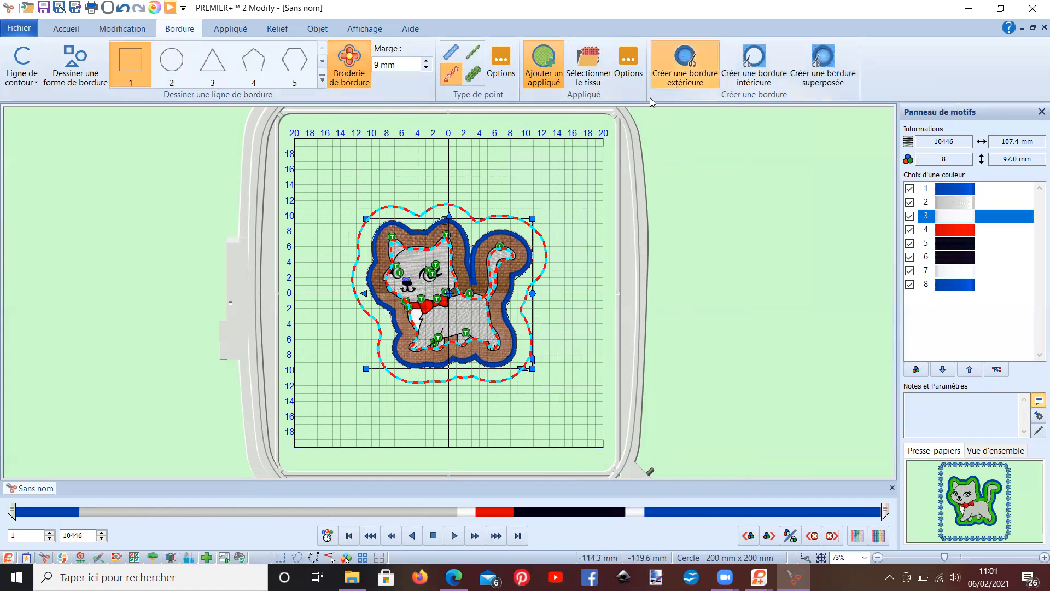
click(436, 243)
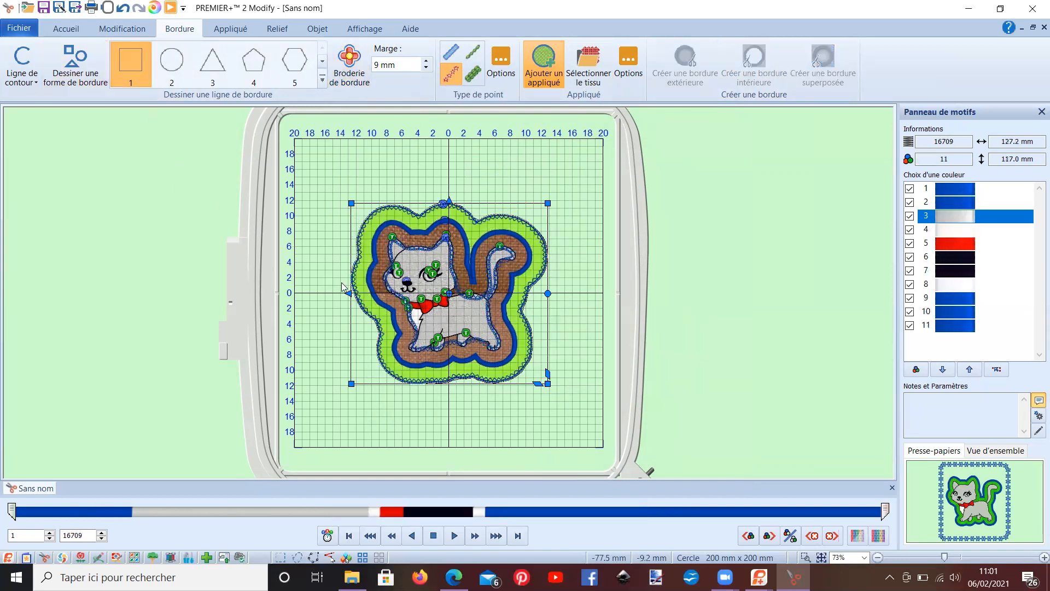
click(125, 10)
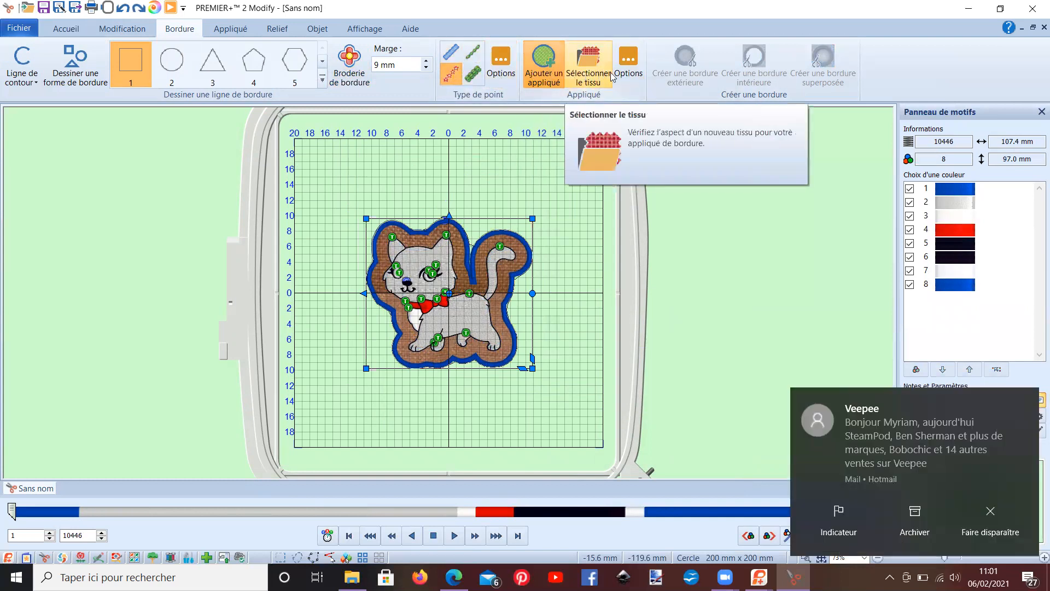
Step: Keep the standard appliqué method and create an exterior border from shape 1 drawn around the cat, about 142 × 150 mm
click(629, 75)
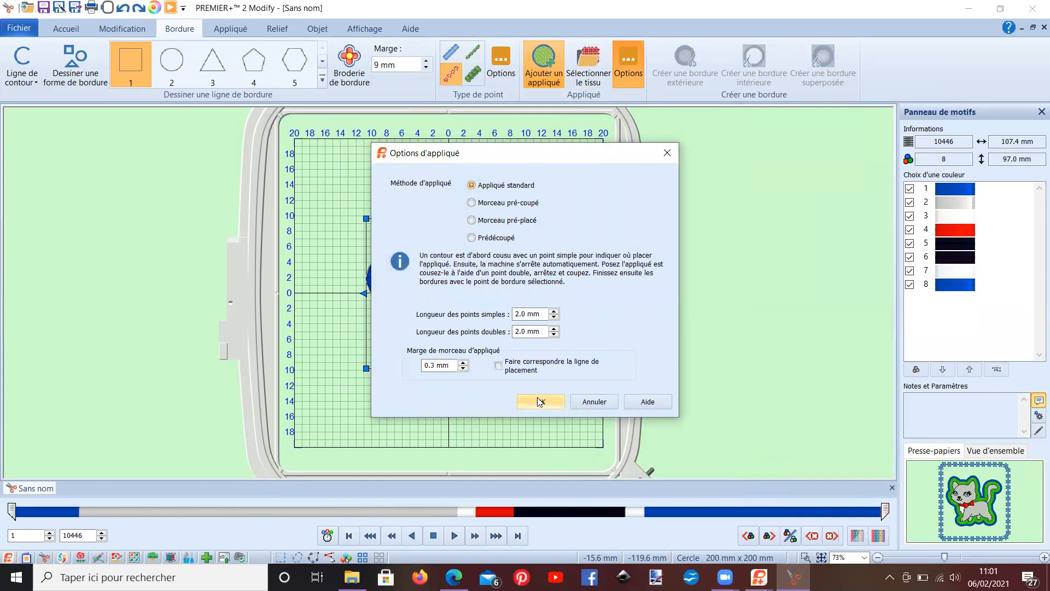
click(541, 402)
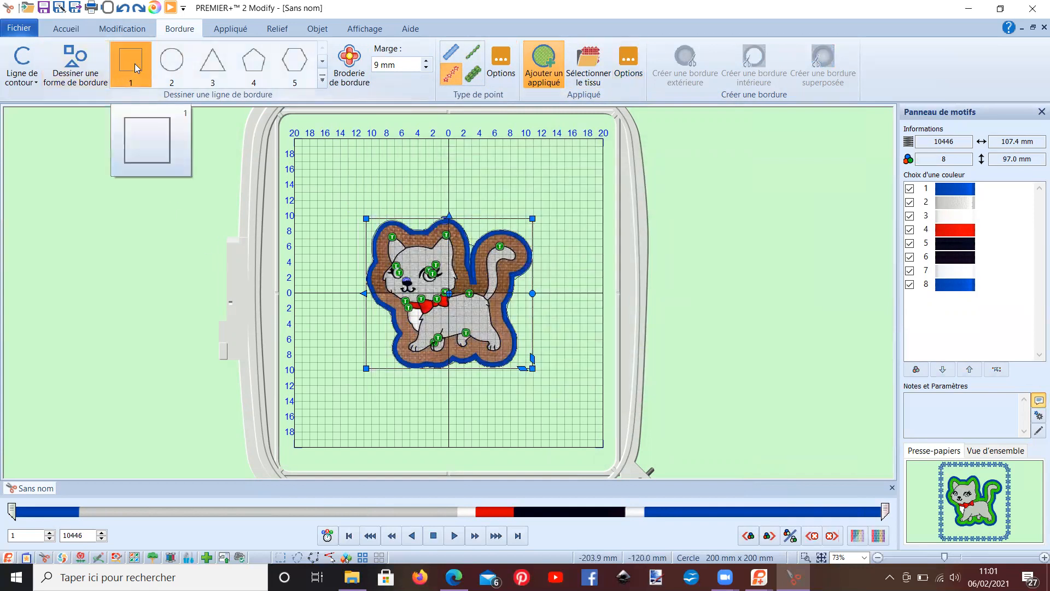
click(72, 64)
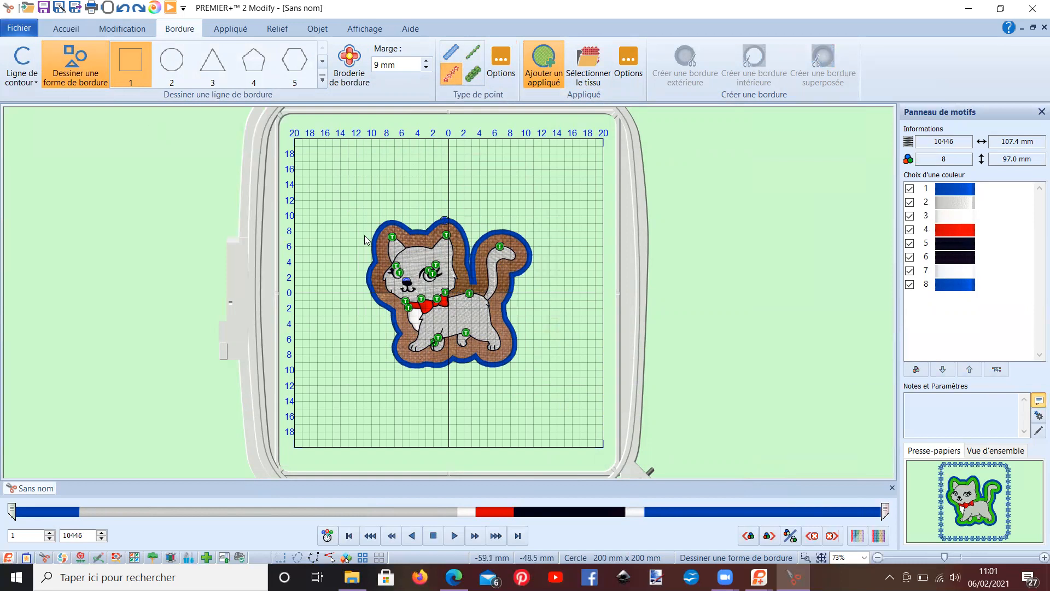
drag(346, 184, 563, 413)
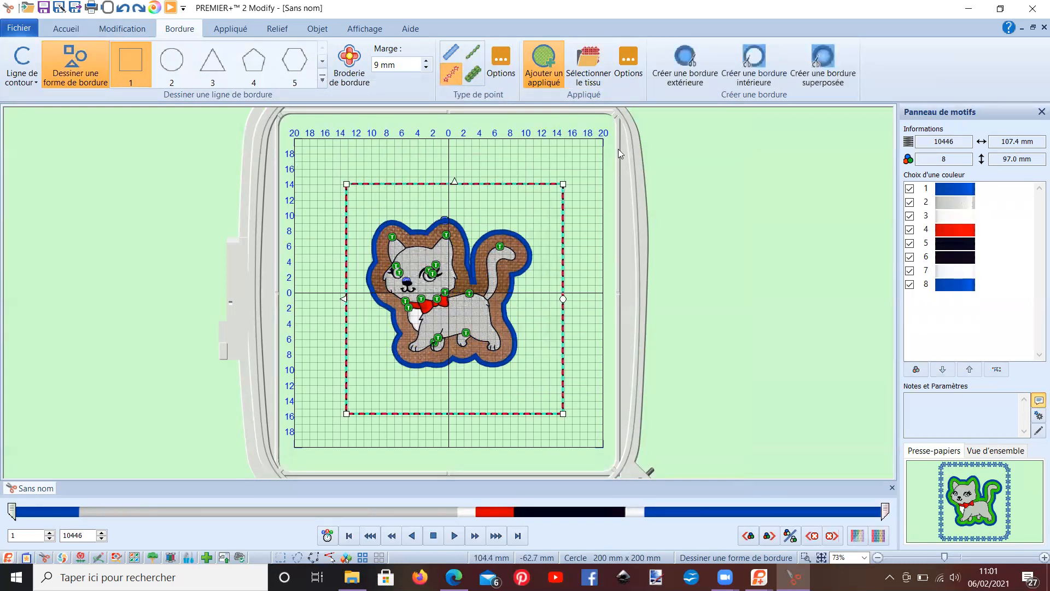
click(672, 70)
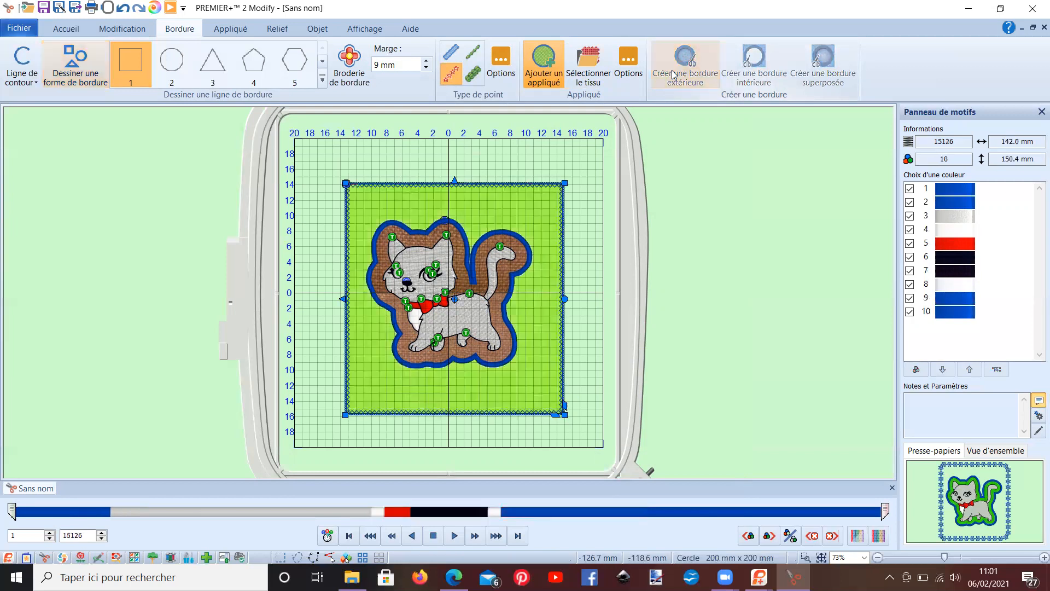
Step: Preview the stitch-out of the bordered cat in the design player at increased speed and close the preview
click(171, 8)
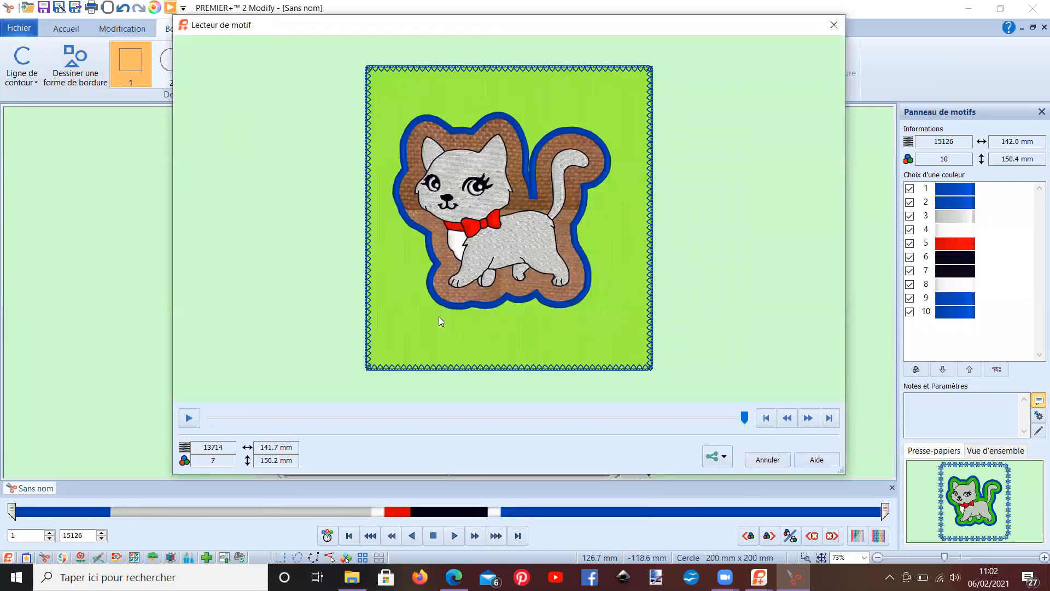
click(192, 418)
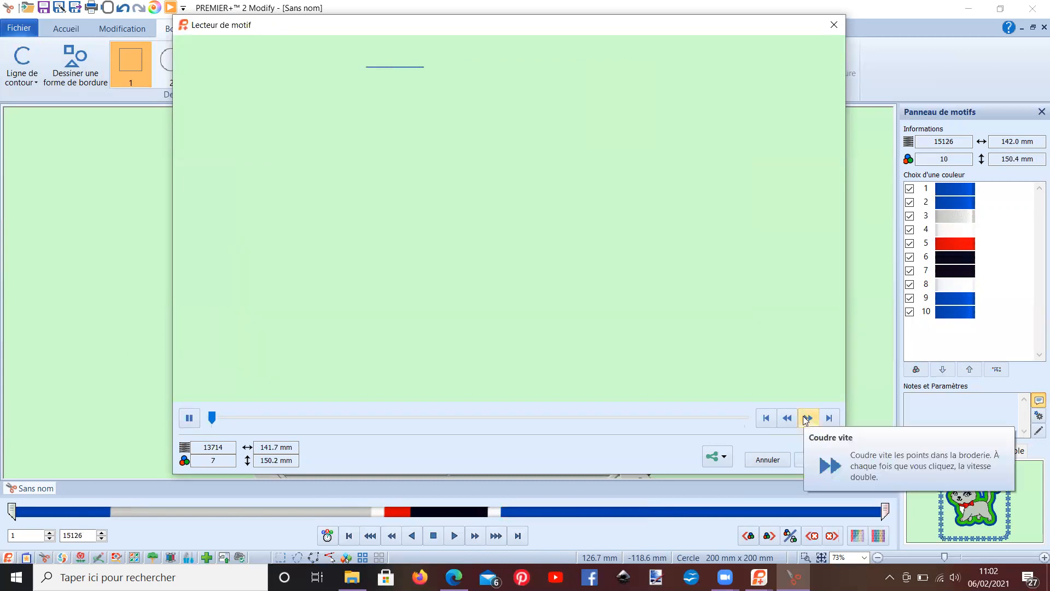
click(806, 419)
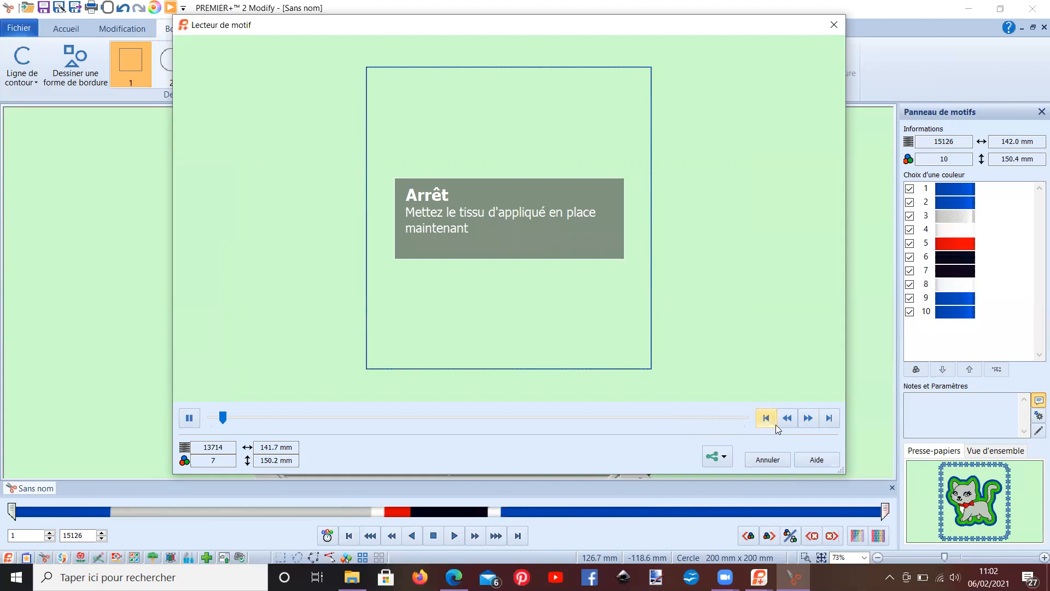
click(809, 418)
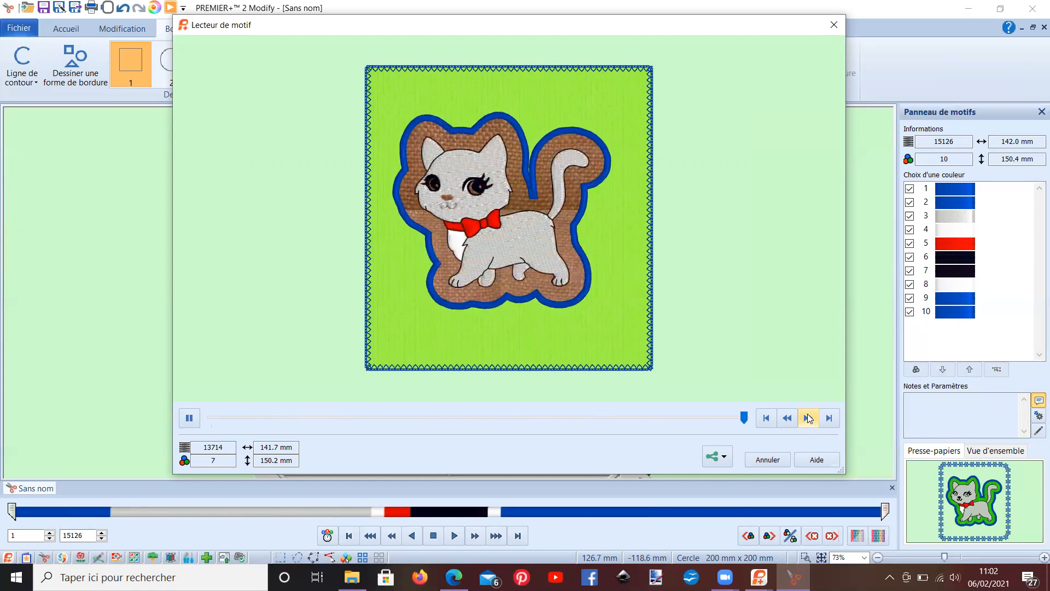
click(765, 459)
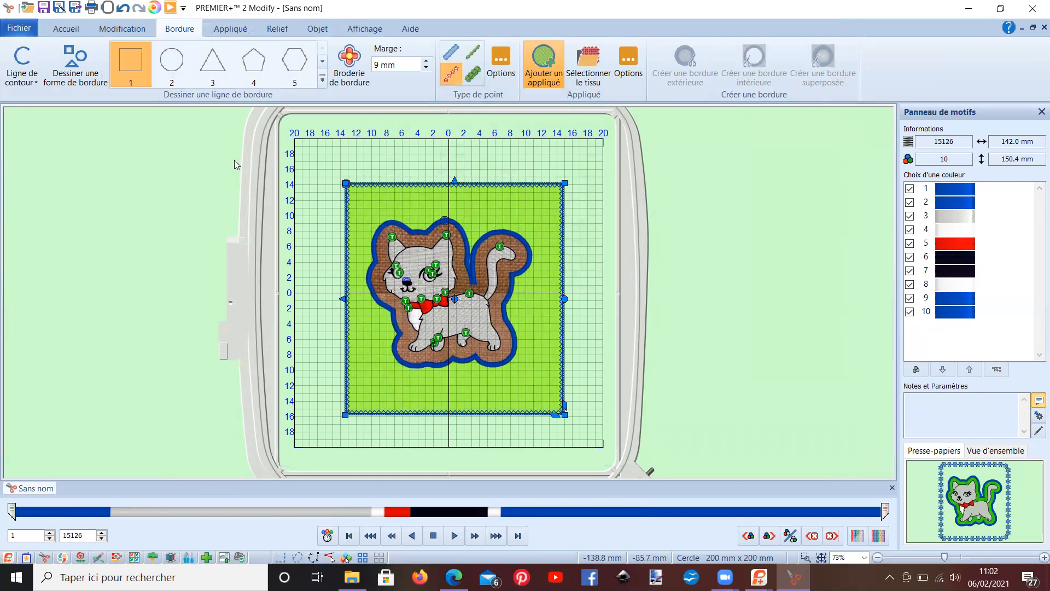
Step: Select the brown appliqué piece around the cat, try deleting it, and undo the deletion
click(232, 34)
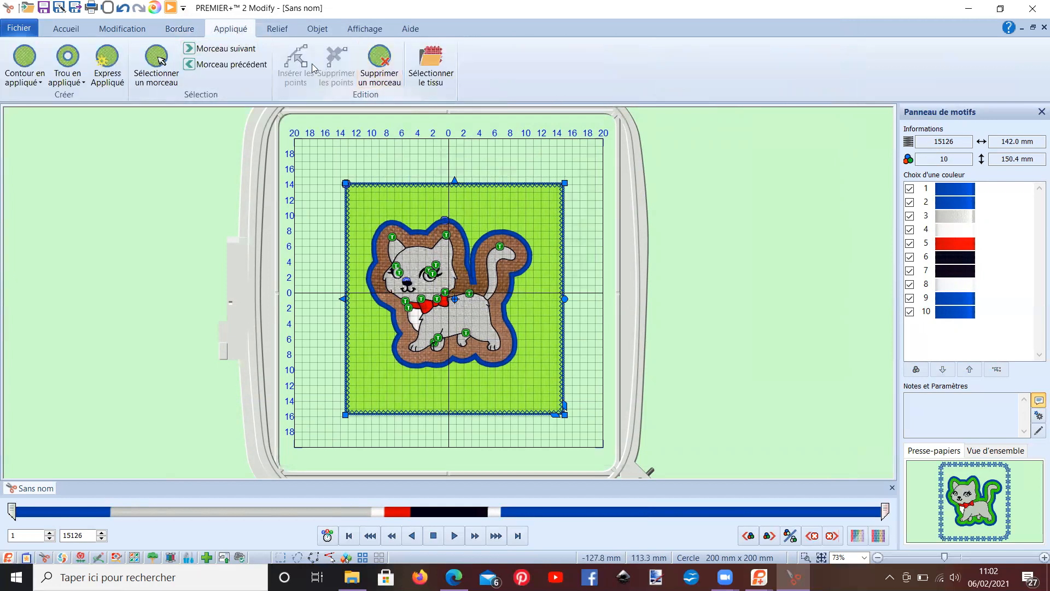
click(240, 52)
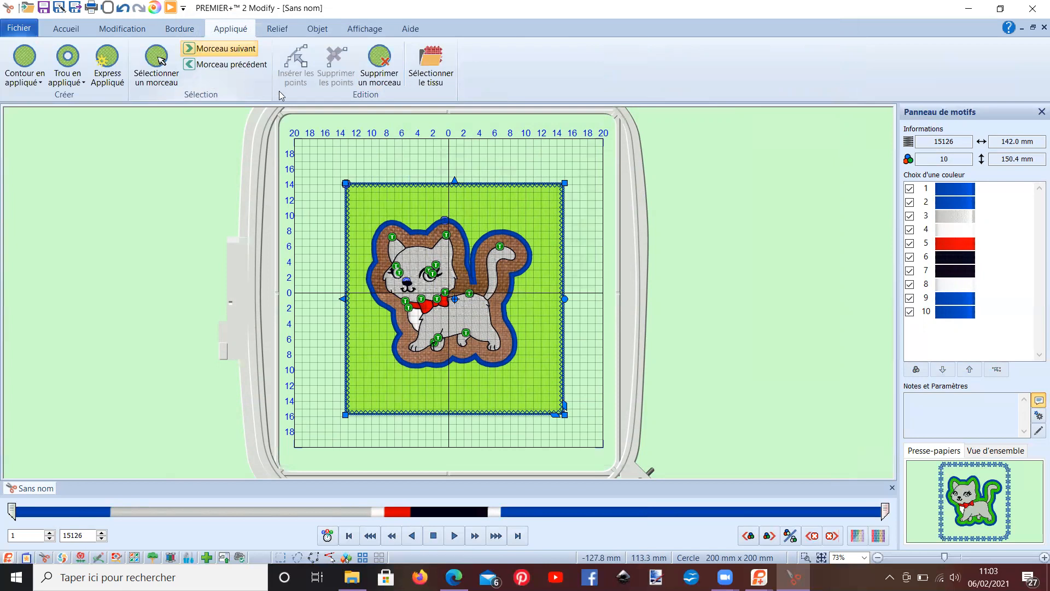
click(378, 67)
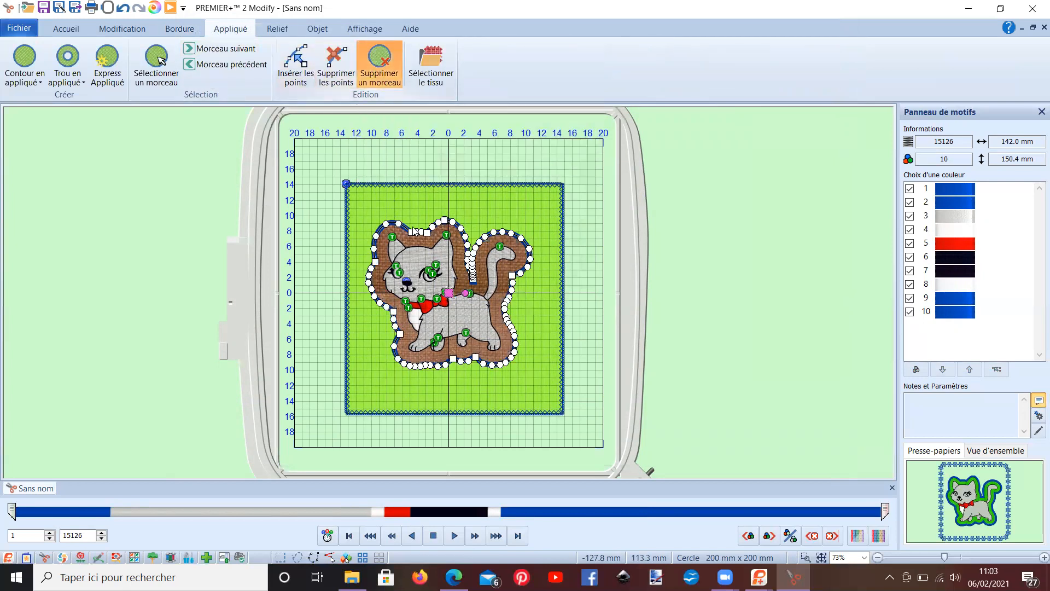
click(461, 204)
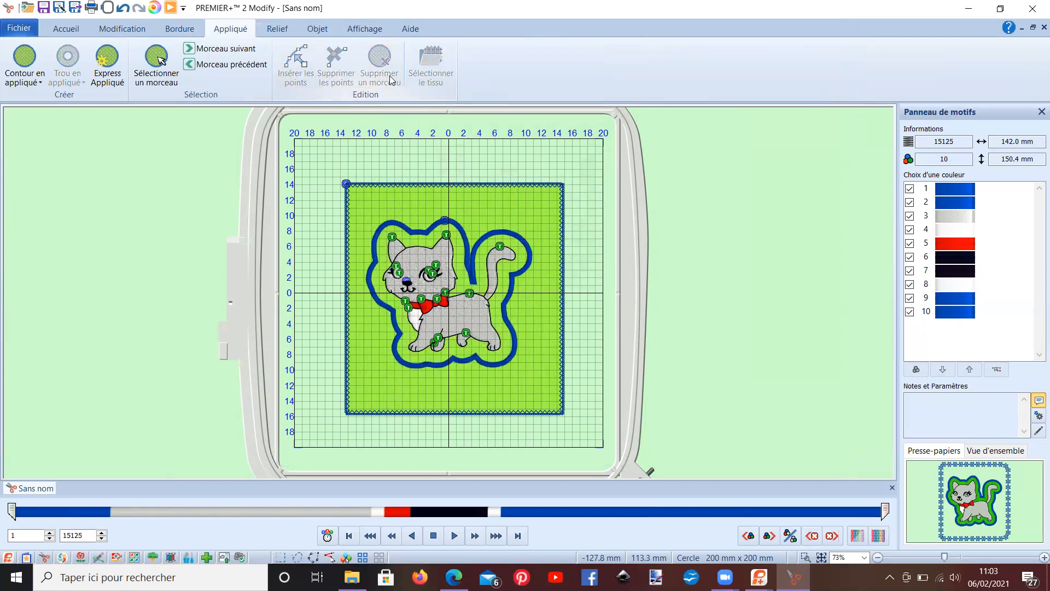
click(121, 12)
key(ctrl+z)
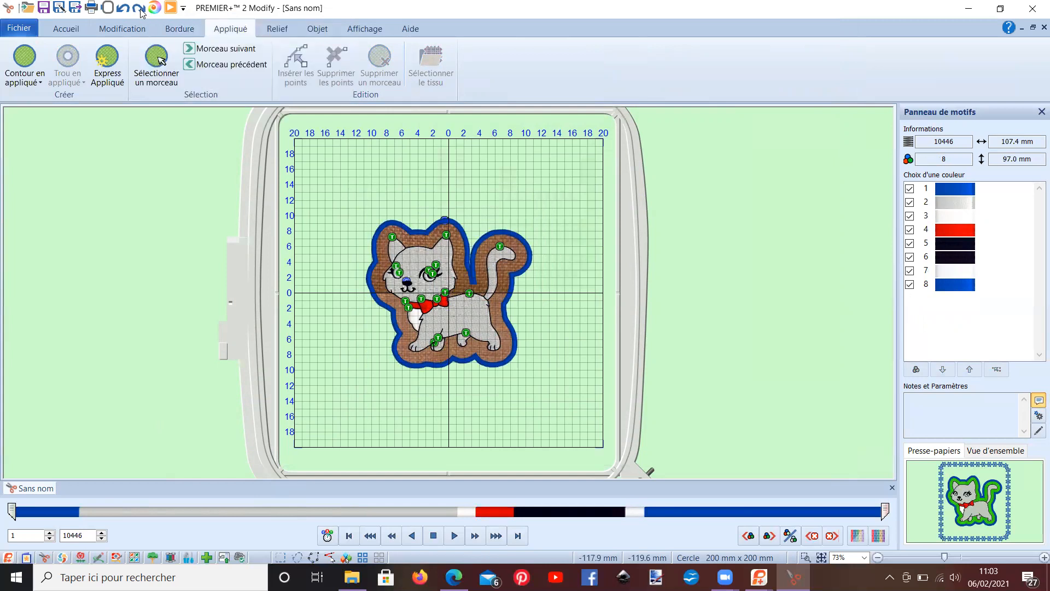
click(121, 8)
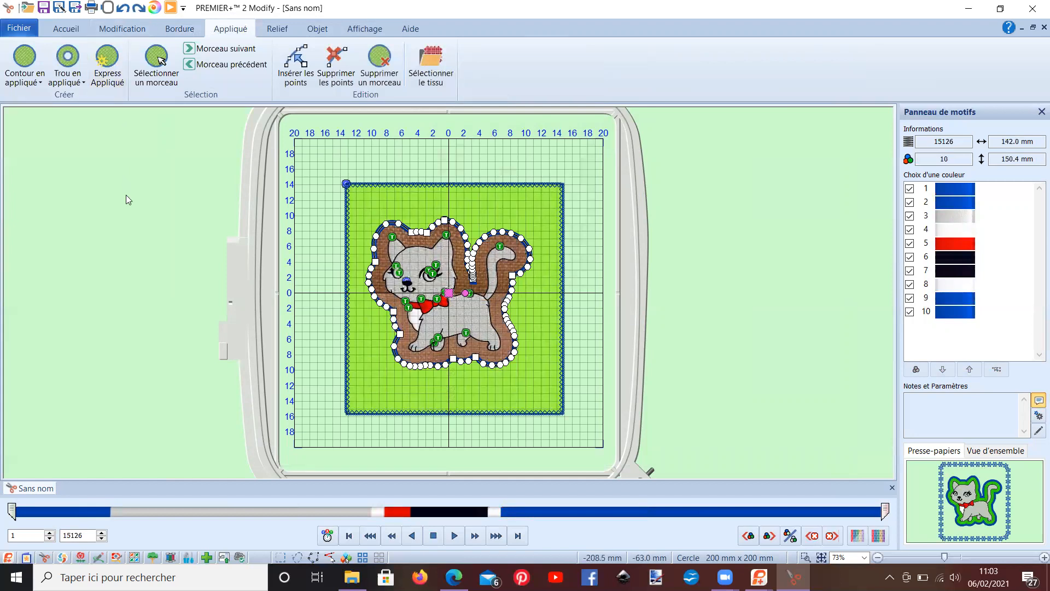
Step: Replace the brown fabric of the selected cat appliqué piece with the first floral fabric in the My Fabrics folder
click(446, 76)
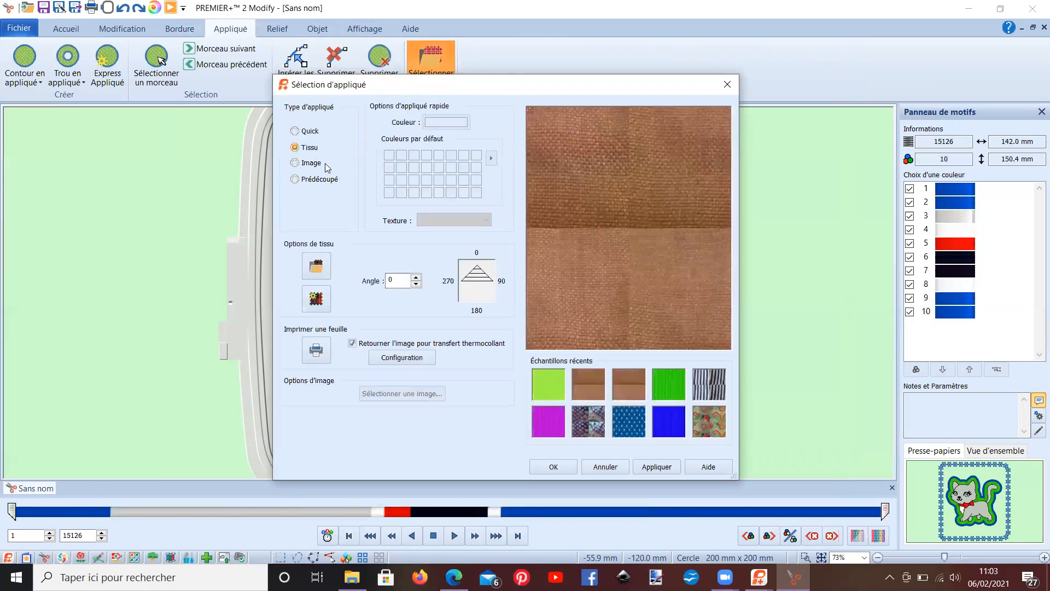
click(316, 301)
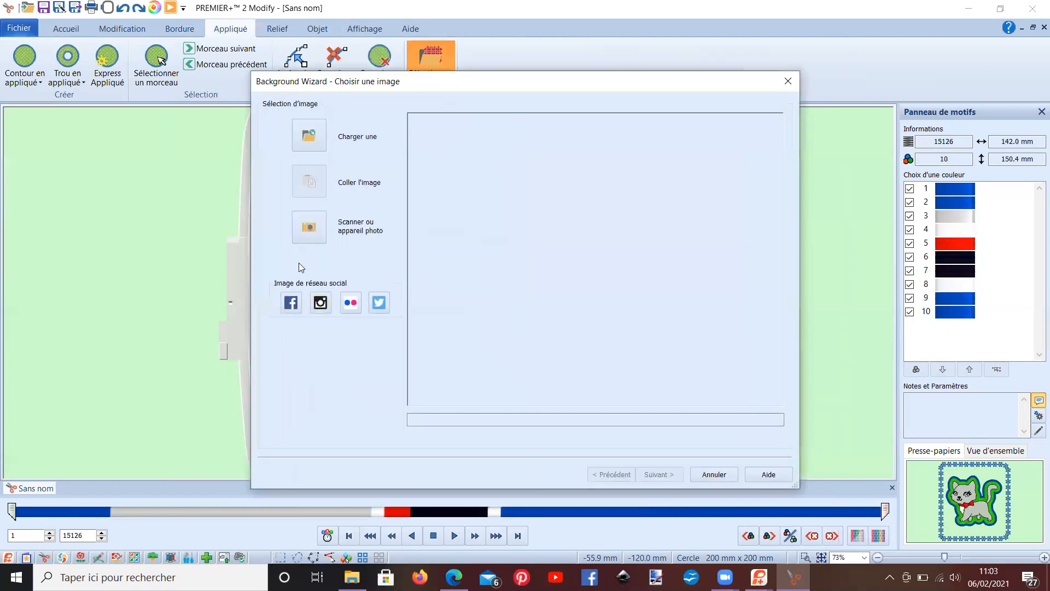
click(727, 475)
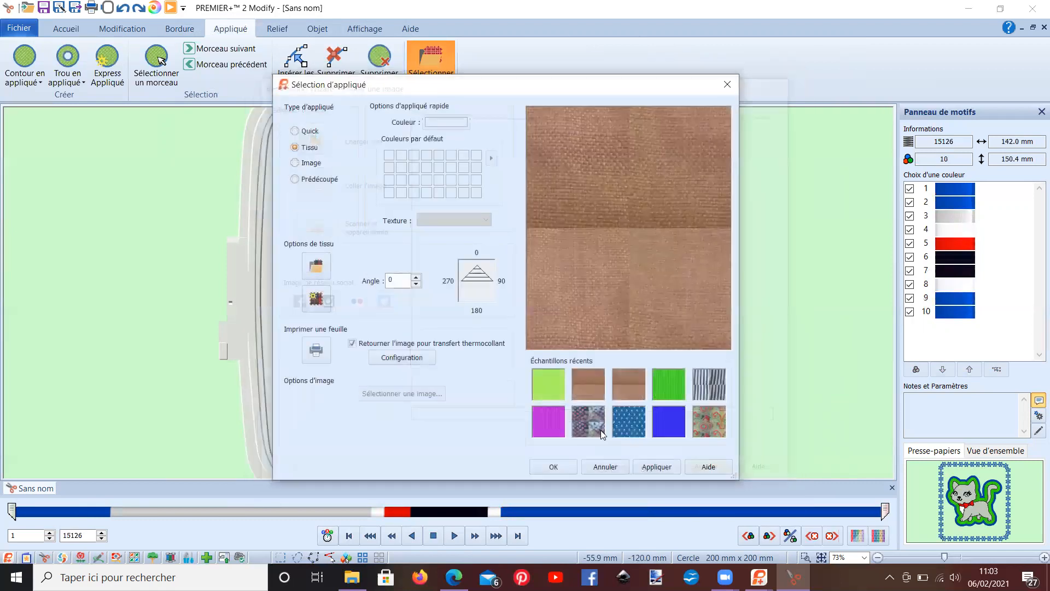
click(323, 264)
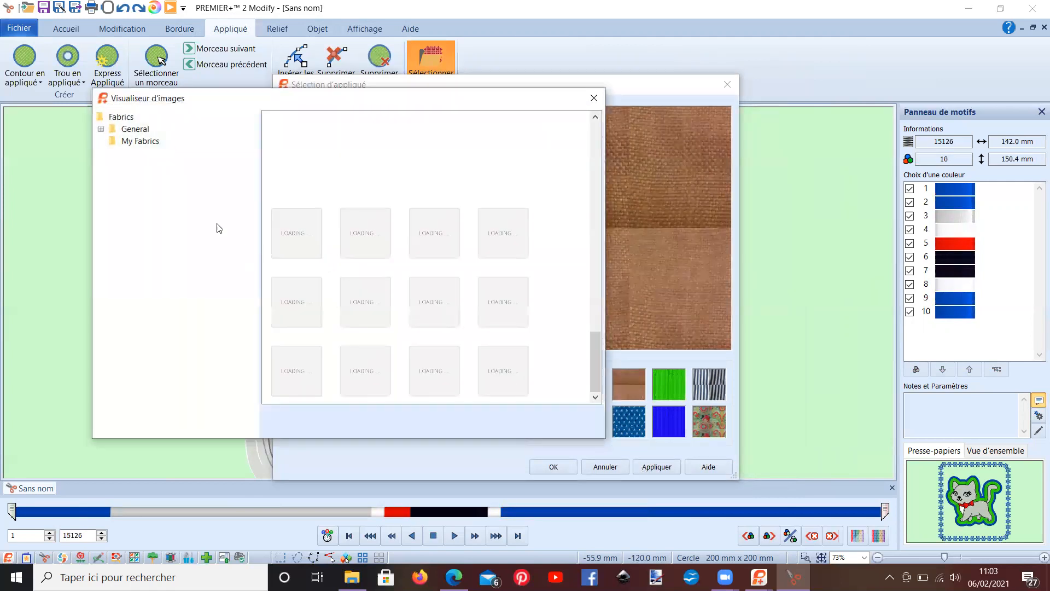
click(154, 143)
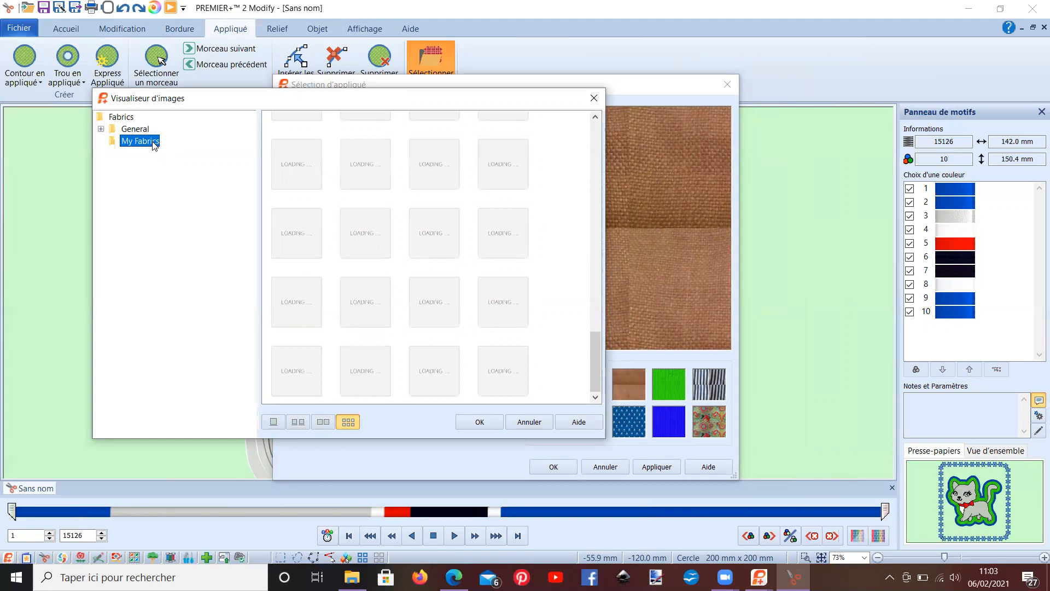
scroll(340, 242, up, 7)
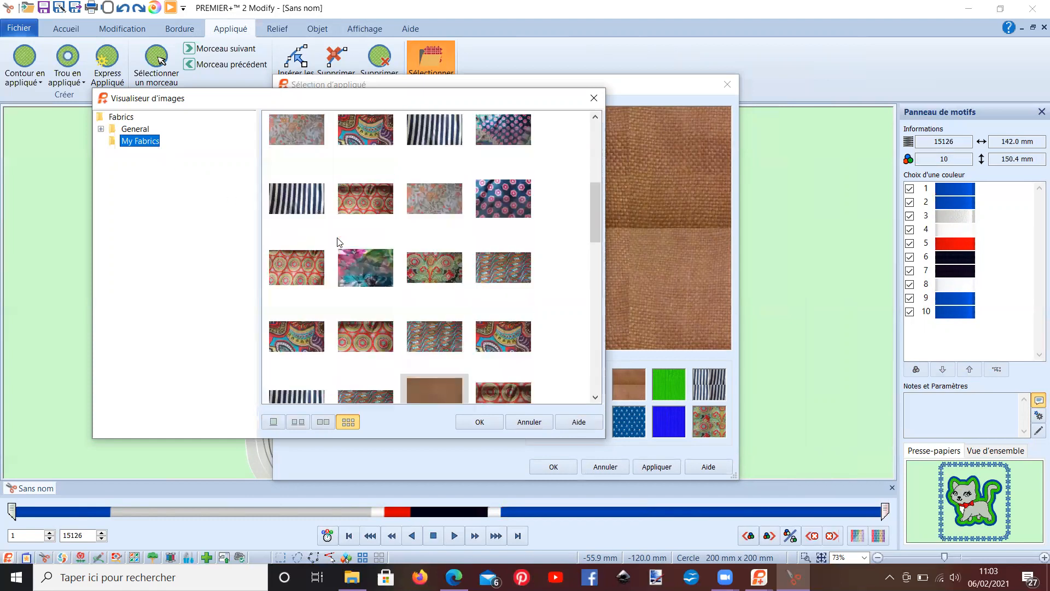
scroll(340, 243, up, 5)
click(310, 148)
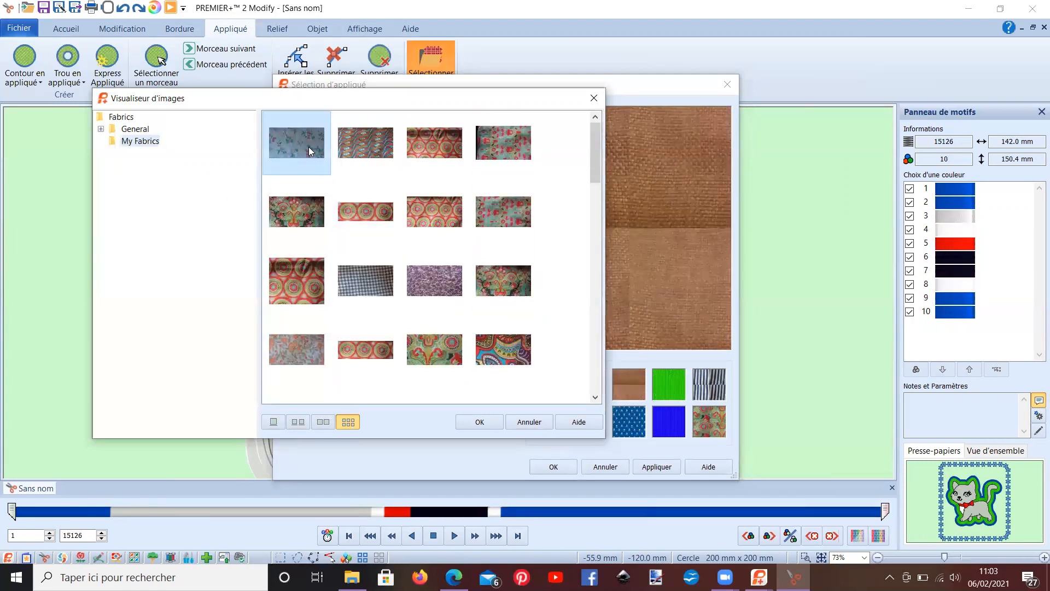
click(480, 423)
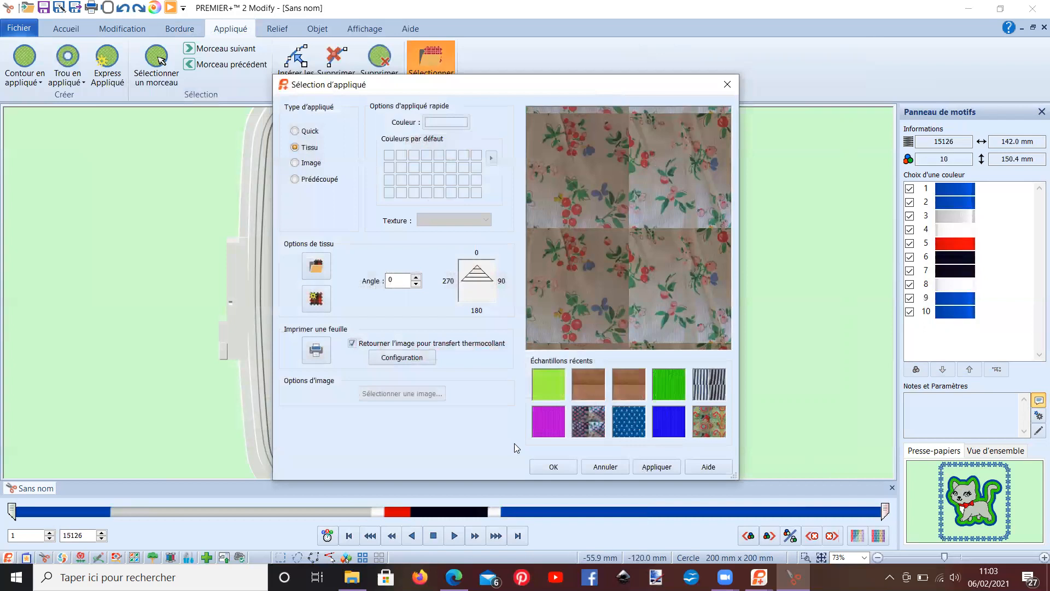
click(547, 464)
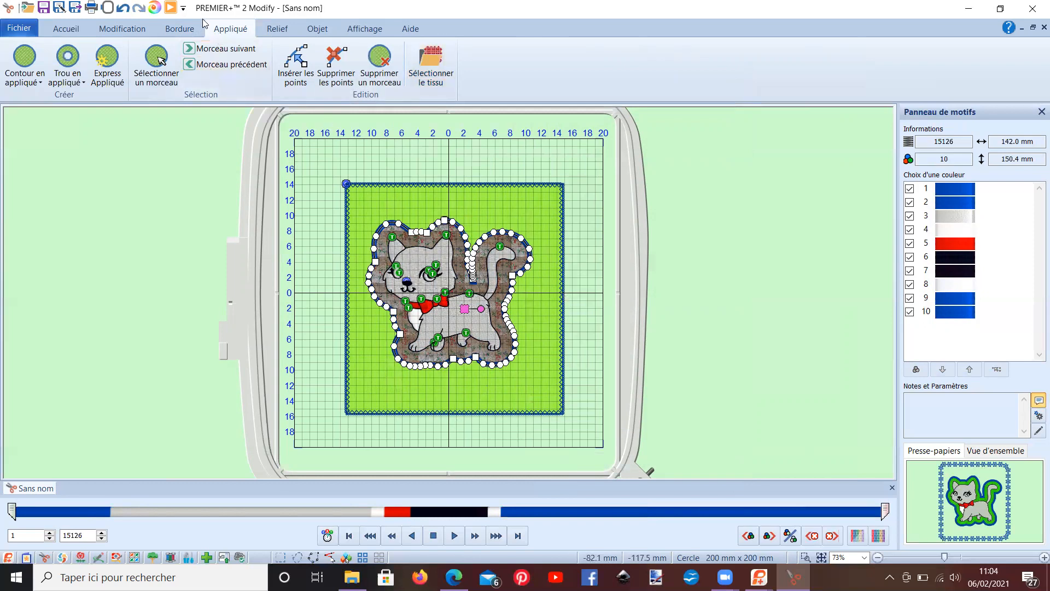
Step: Preview the cat design with its floral appliqué in the design player and close the preview
click(170, 9)
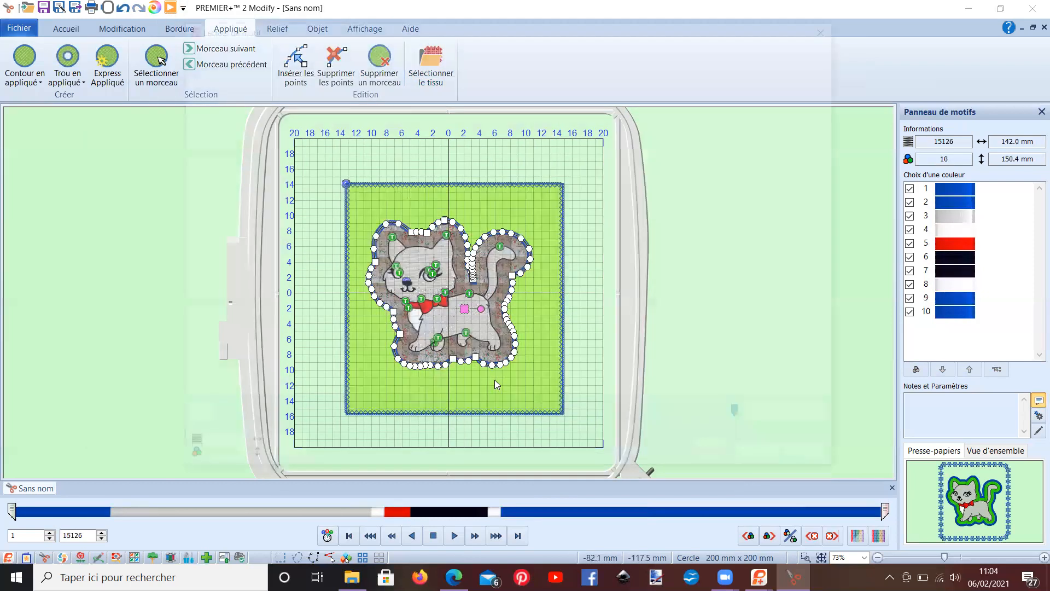
scroll(494, 380, up, 1)
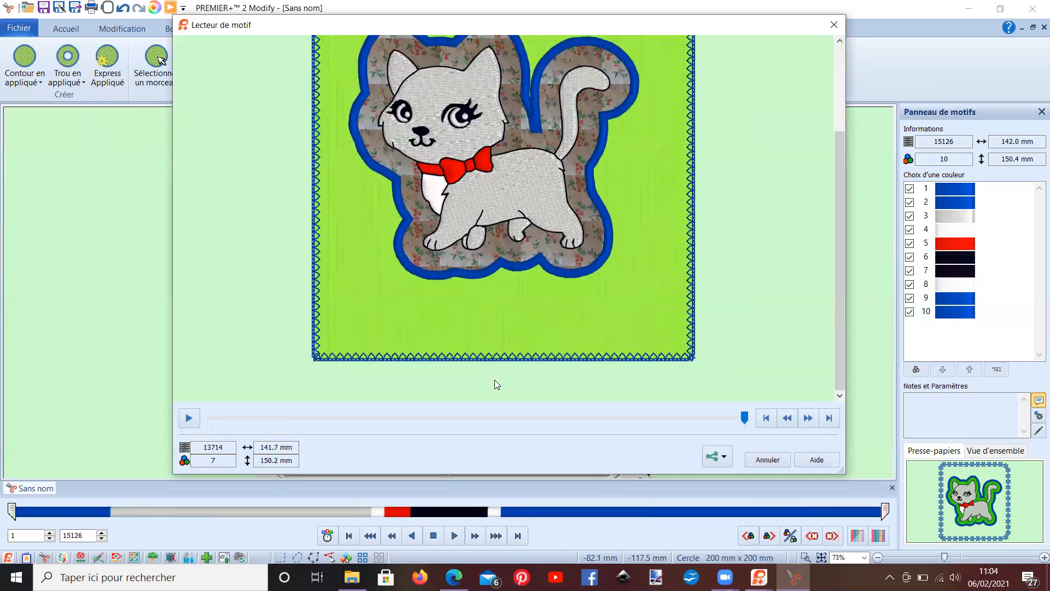
scroll(494, 380, down, 1)
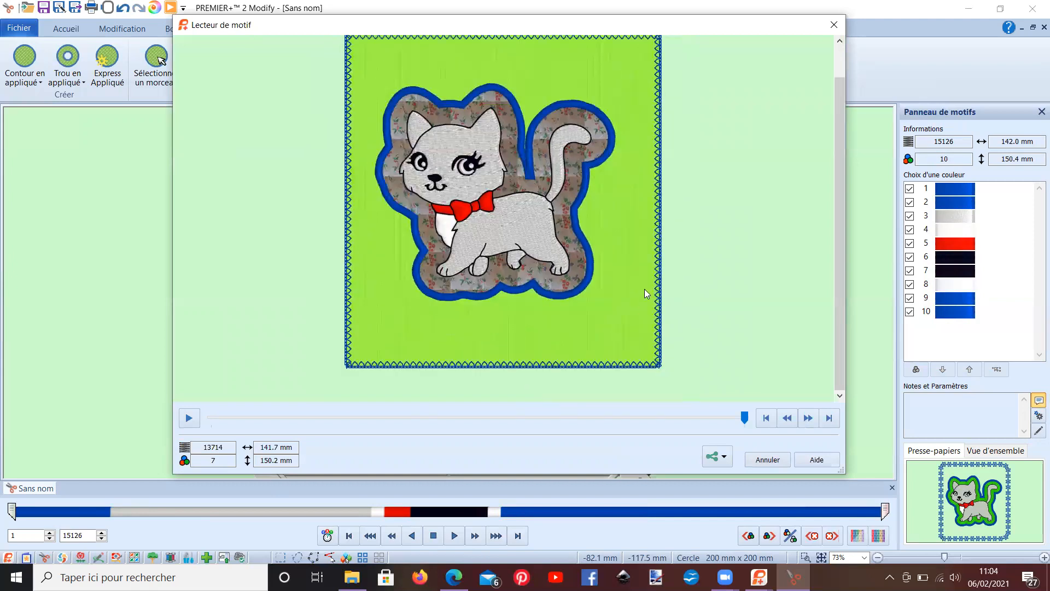
click(767, 459)
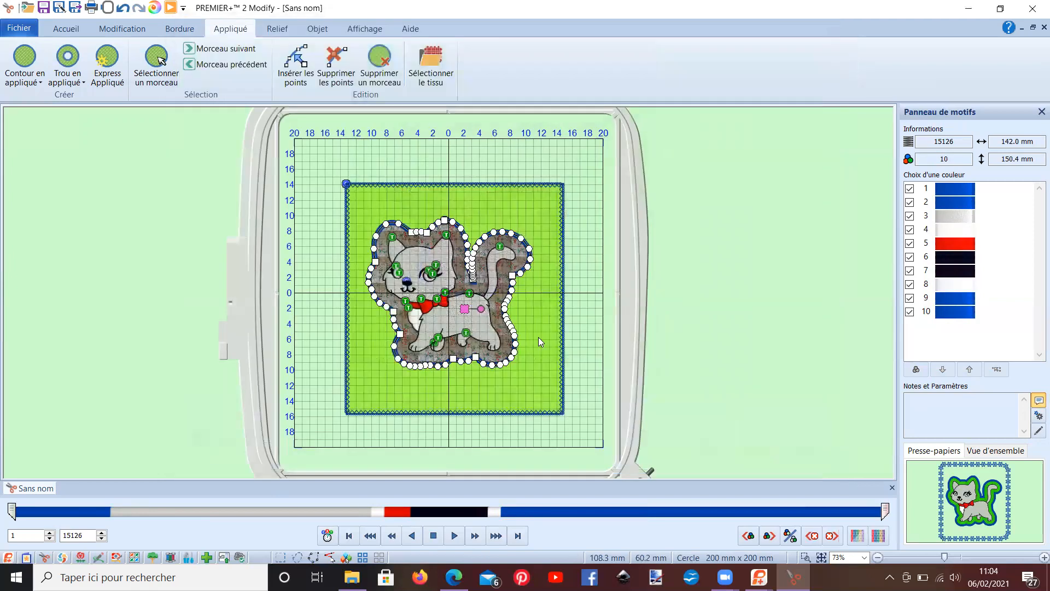
Step: Save the design as "chat avec appliqué" in vp4 format in the 1 vidéo folder
click(179, 28)
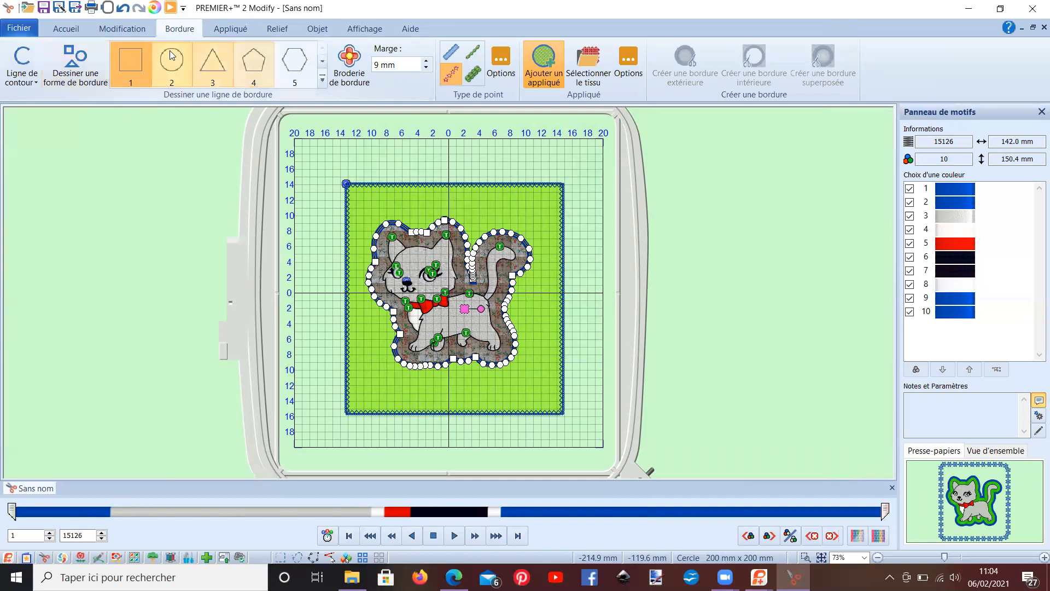
click(28, 28)
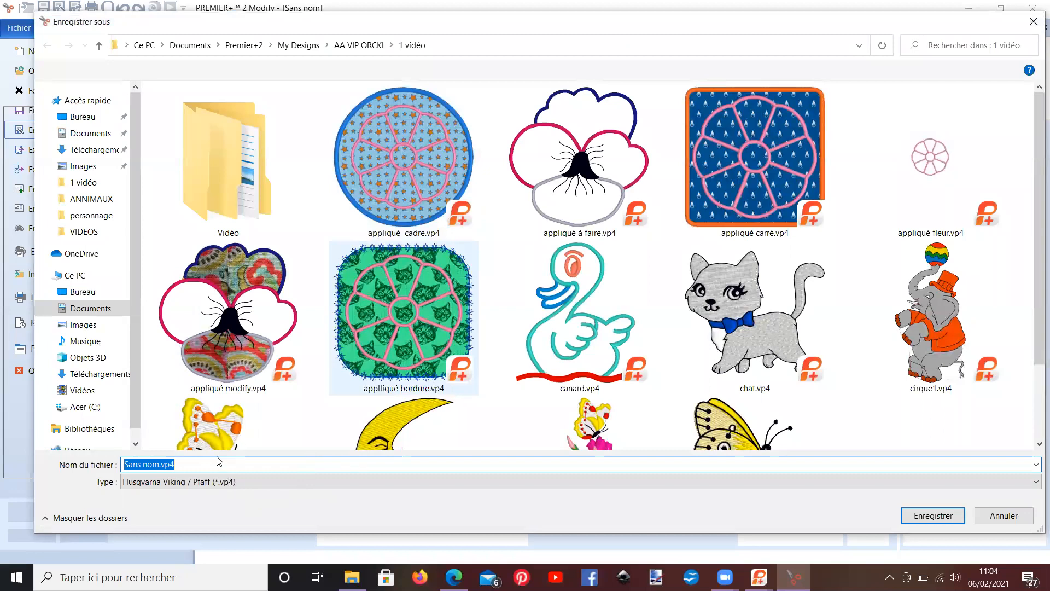
text(chat ac)
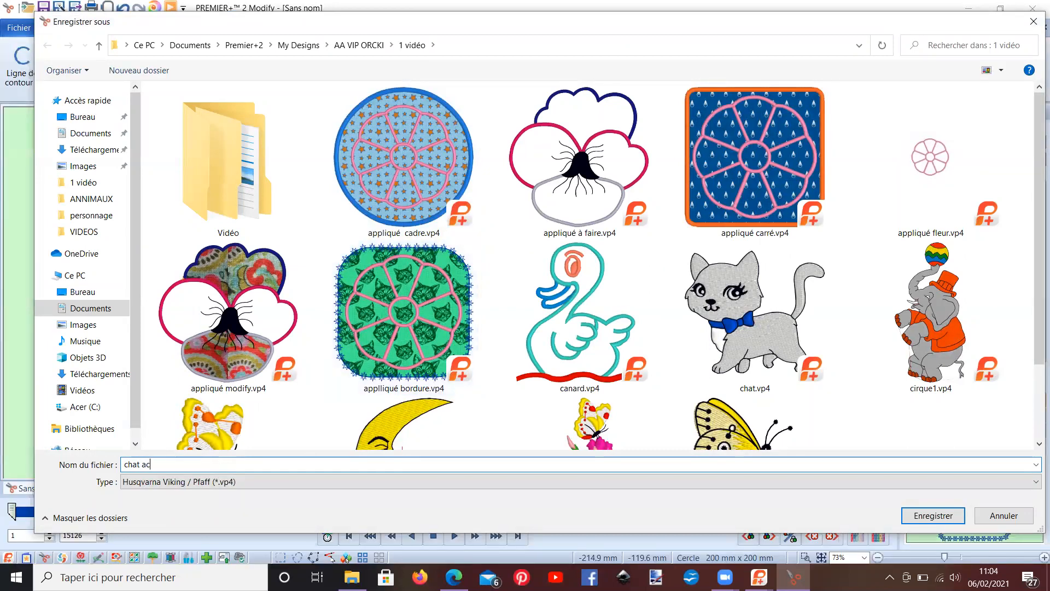
key(BackSpace)
key(BackSpace)
text(vec appliqu)
key(BackSpace)
text(qué)
key(Return)
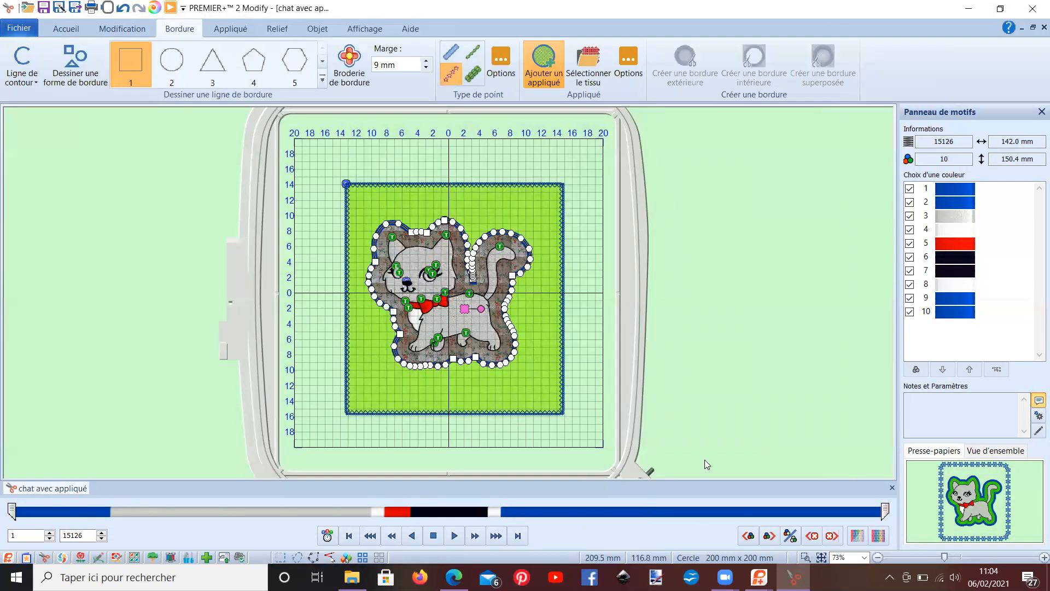